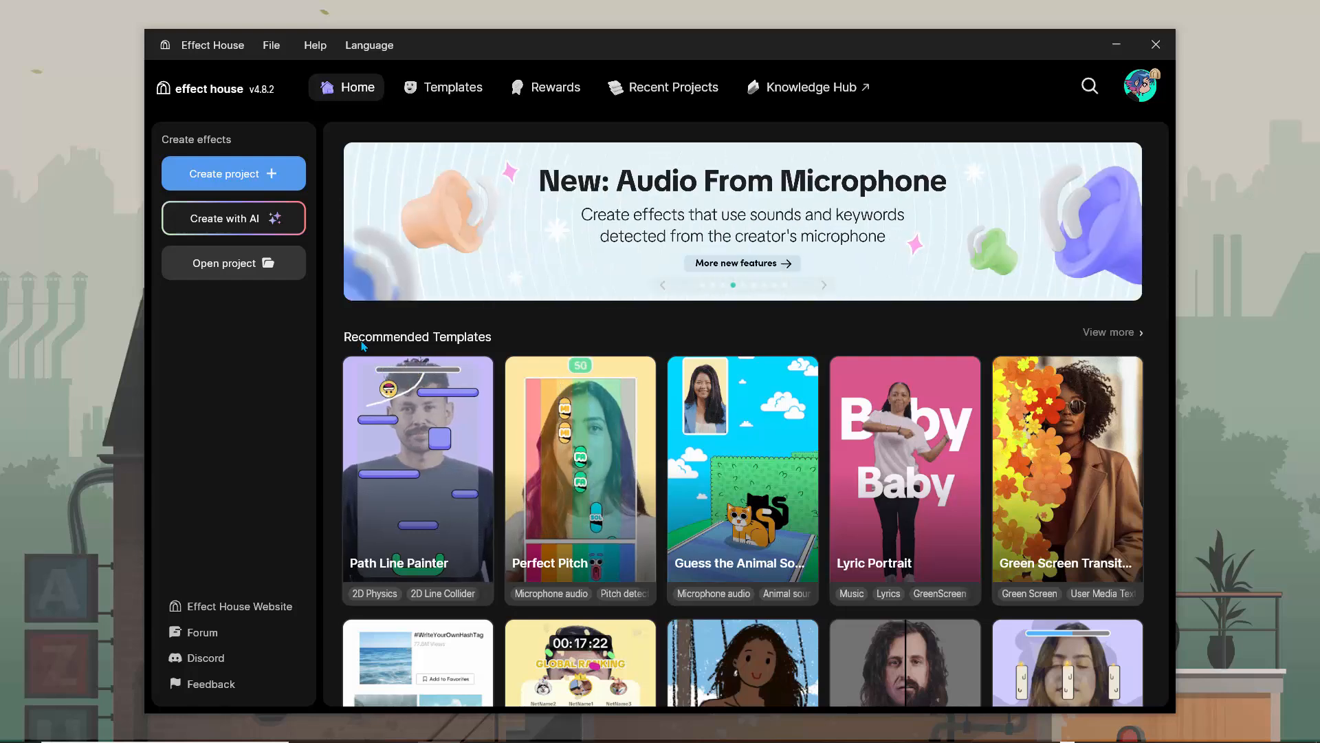
- Create a new project and start saving it, browsing to the EffectHouseCourse folder on the D: drive
{"action": "left_click", "coordinate": [224, 169]}
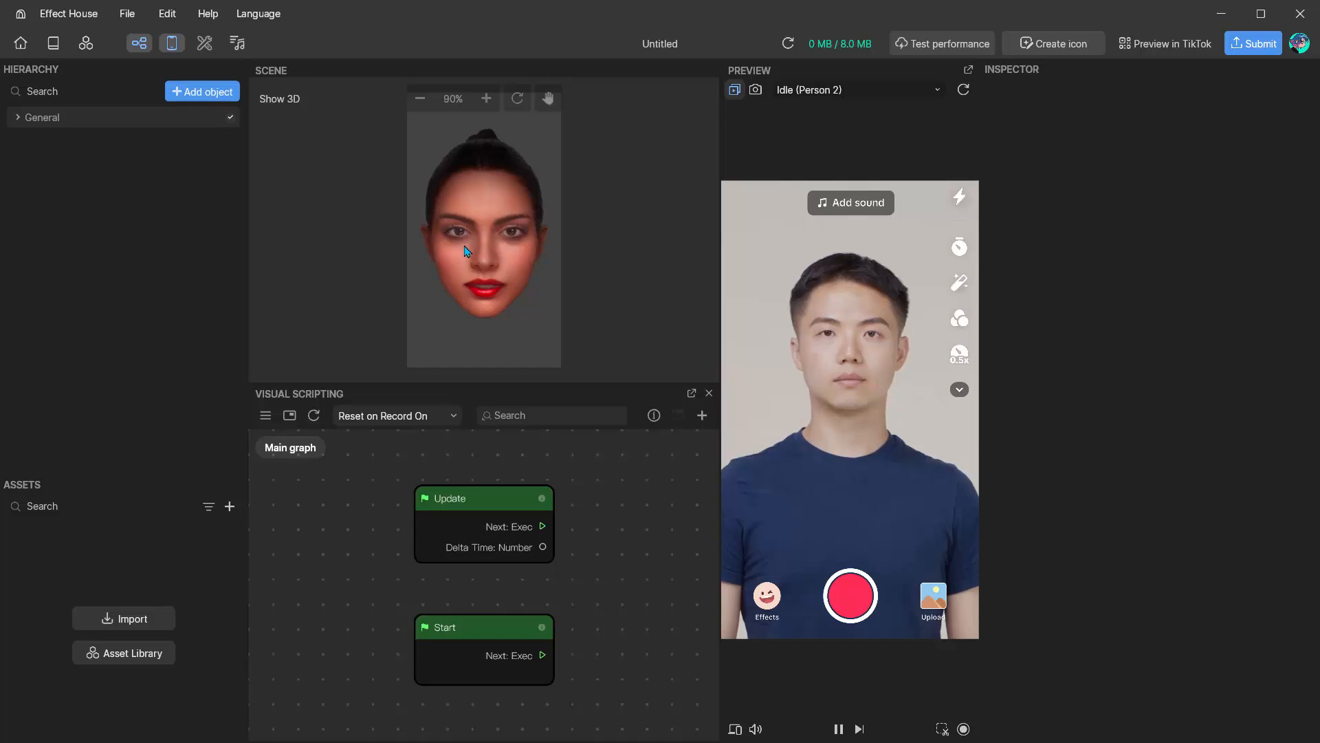
{"action": "left_click", "coordinate": [127, 15]}
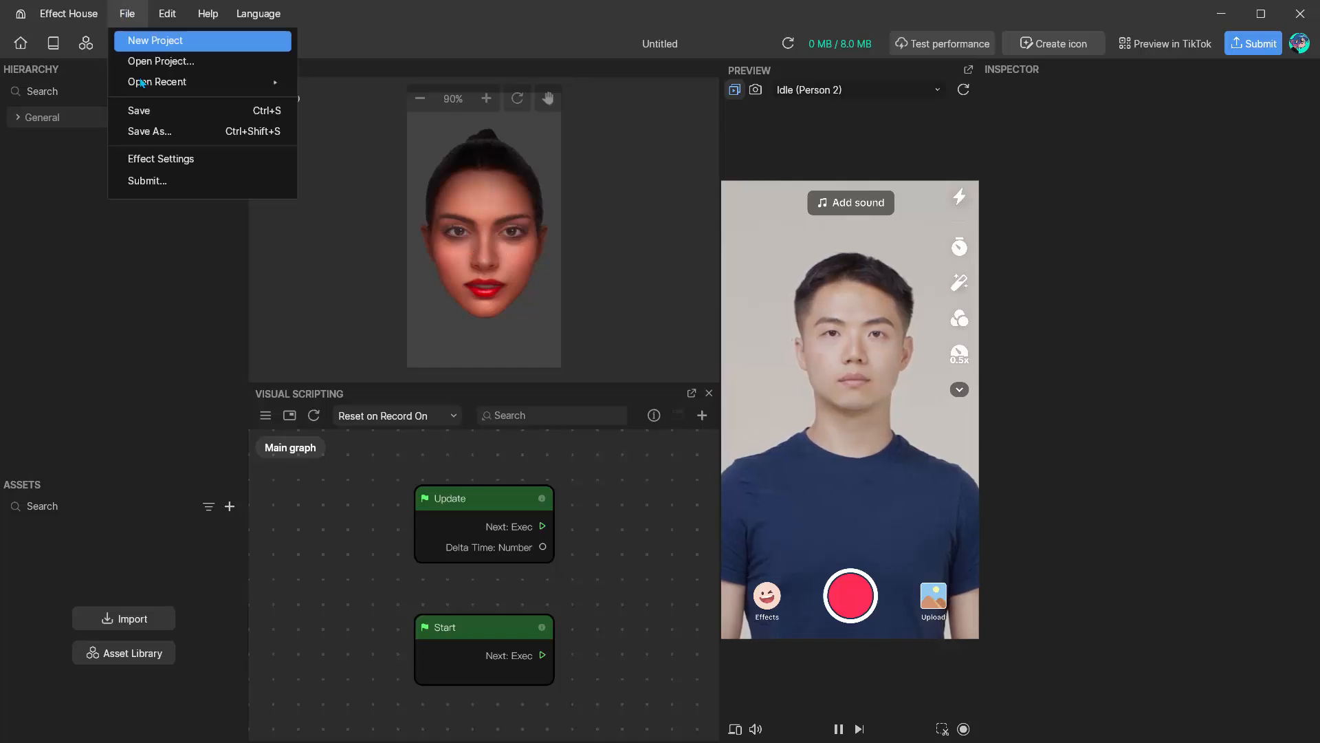
{"action": "left_click", "coordinate": [147, 110]}
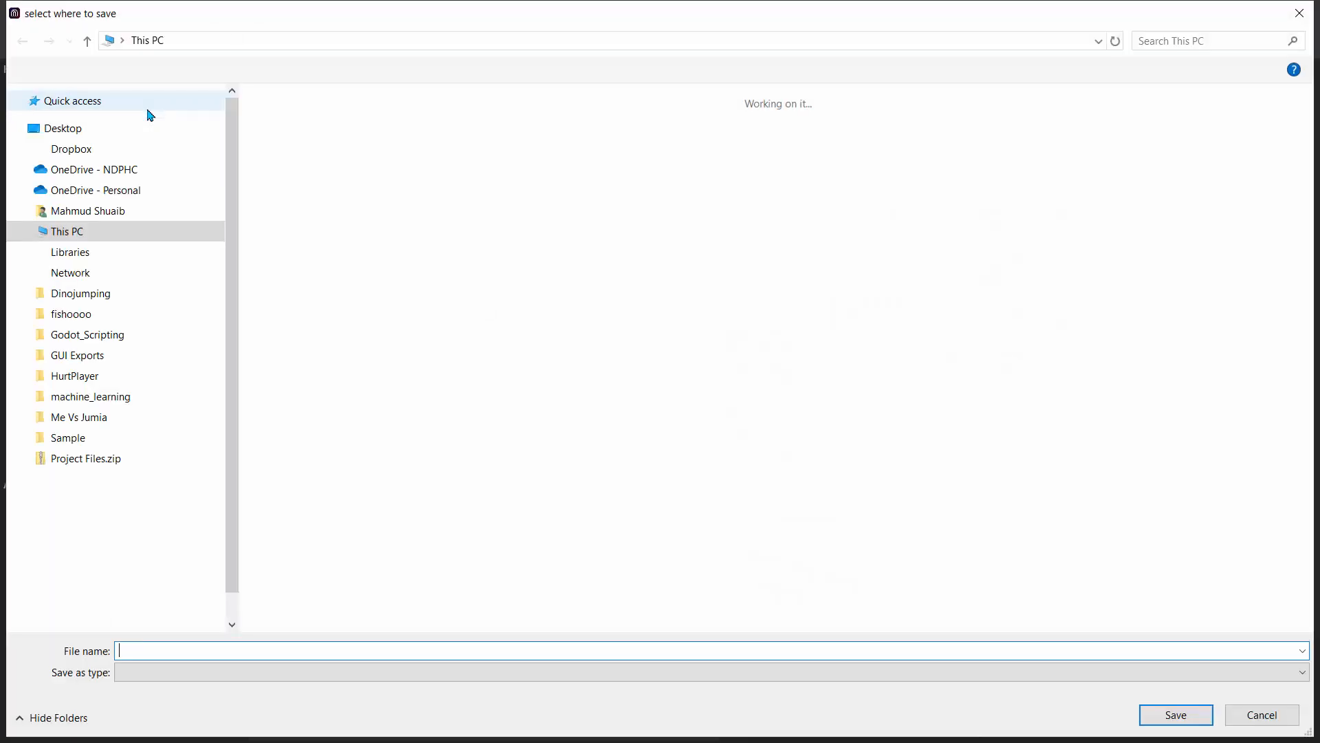
{"action": "left_click", "coordinate": [531, 241]}
{"action": "double_click", "coordinate": [531, 241]}
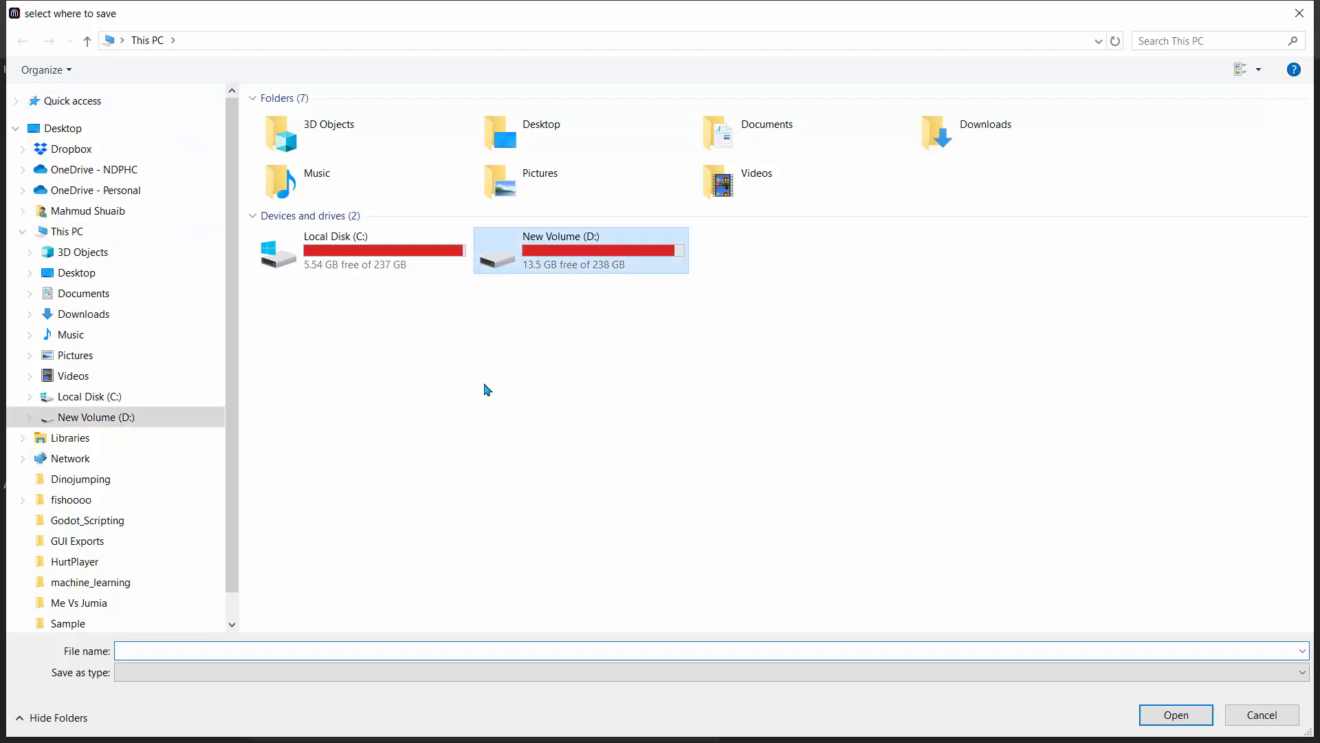
{"action": "double_click", "coordinate": [308, 473]}
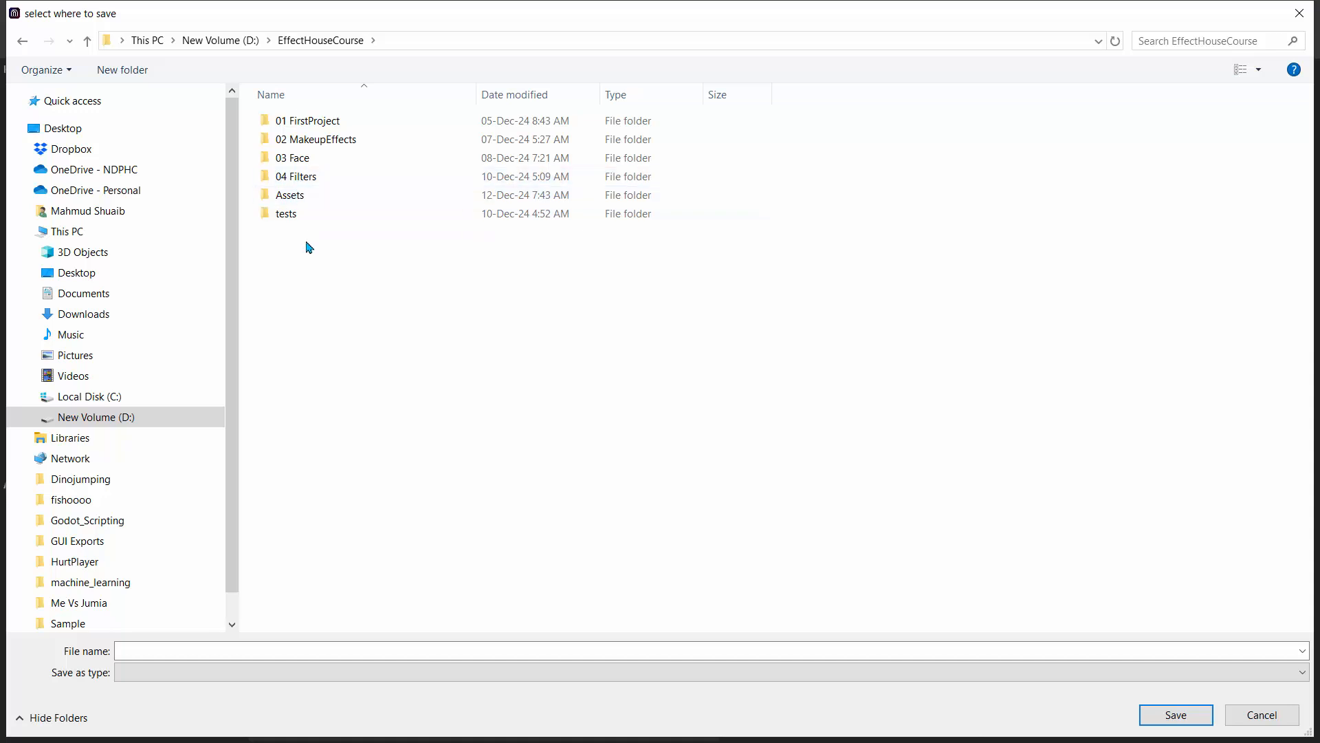
- Create a folder named 05 Filters LUT and save the project inside it as filters_lut
{"action": "left_click", "coordinate": [131, 75]}
{"action": "type", "text": "05 Filters LUT"}
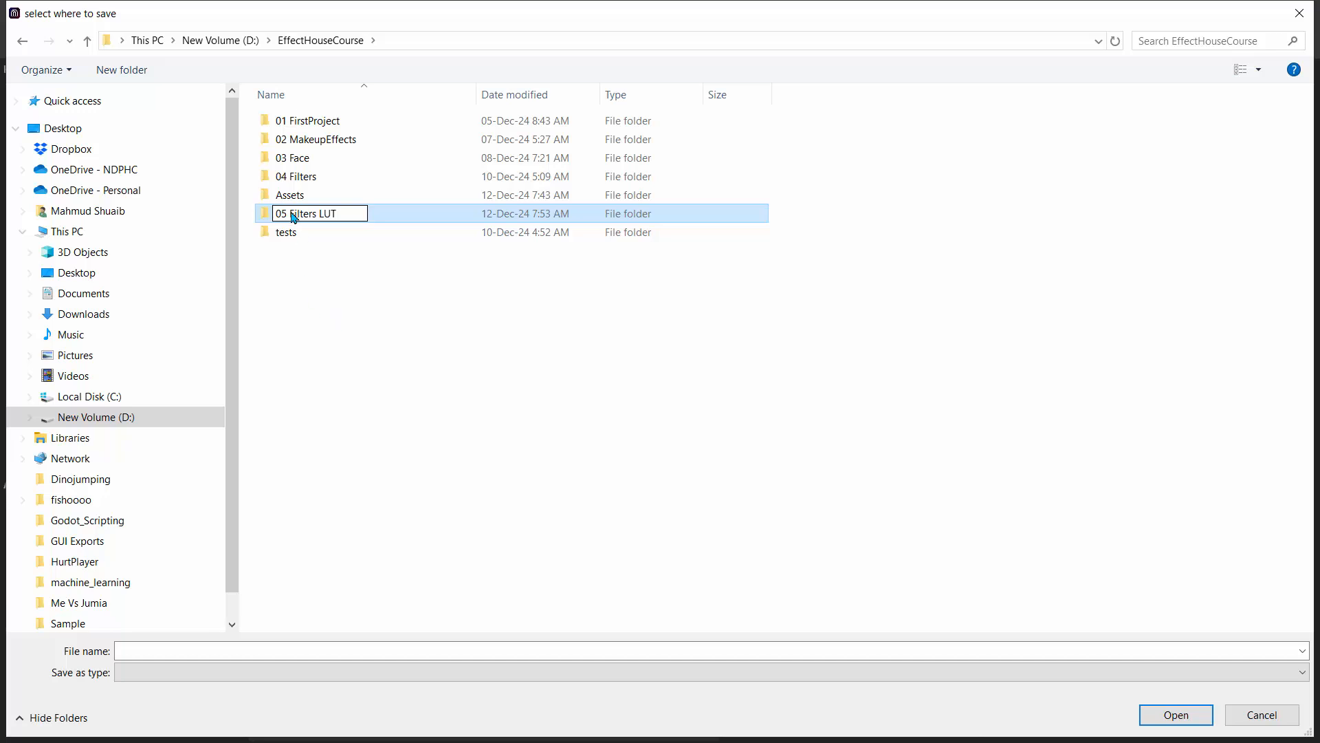
{"action": "left_click", "coordinate": [295, 279]}
{"action": "double_click", "coordinate": [295, 196]}
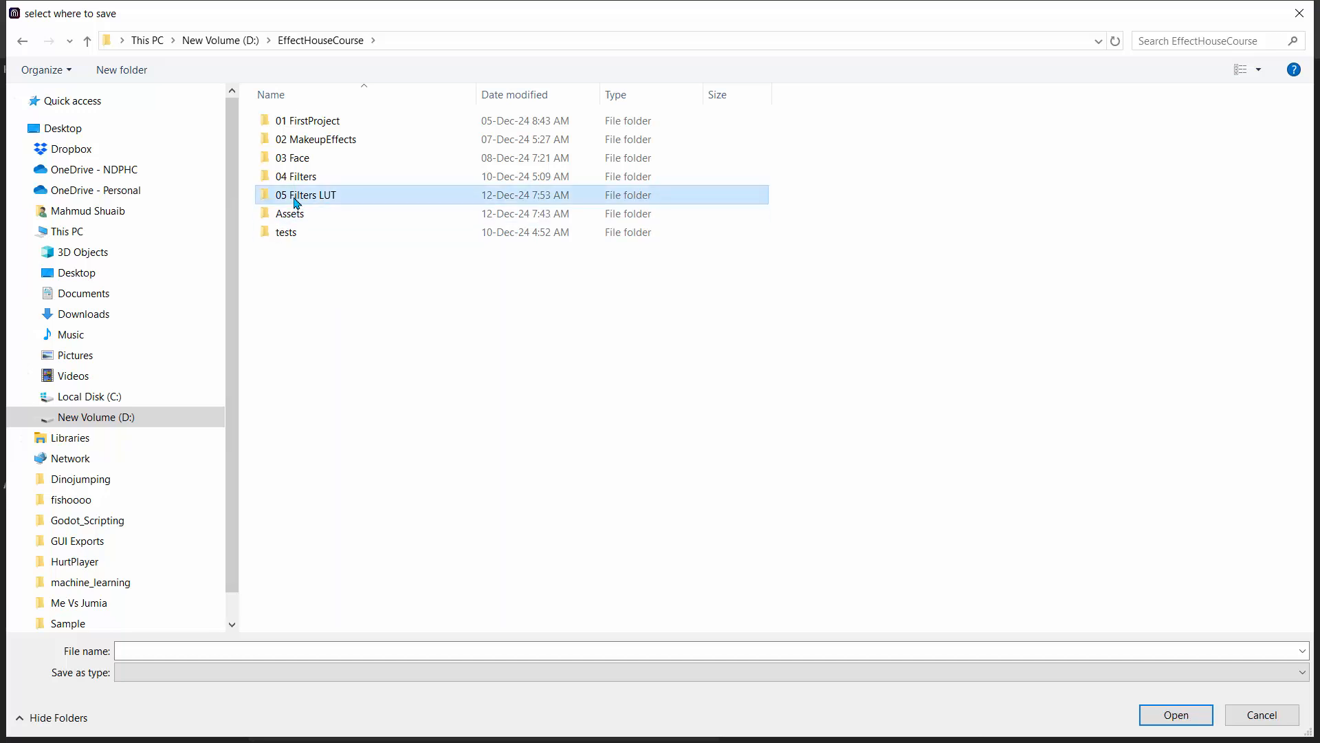
{"action": "left_click", "coordinate": [202, 656]}
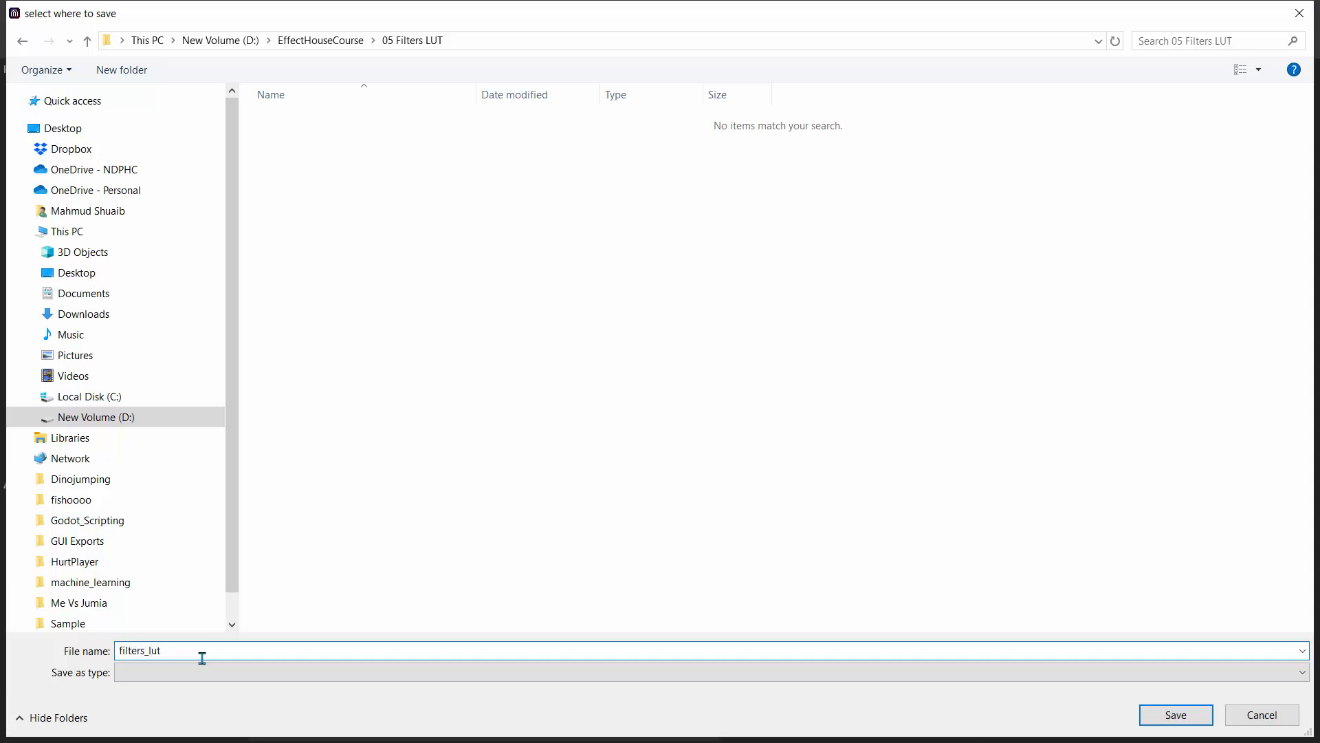
{"action": "left_click", "coordinate": [1174, 714]}
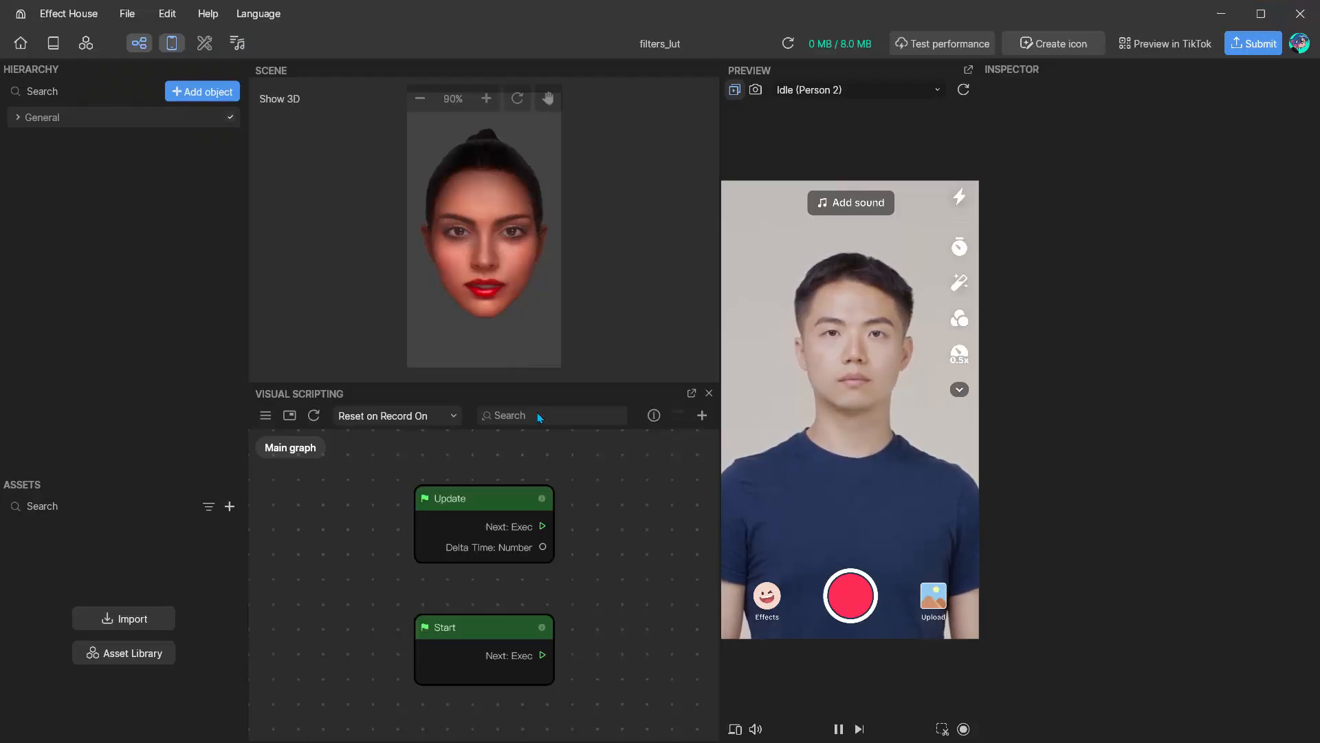
- Switch to File Explorer and open the Assets folder inside EffectHouseCourse
{"action": "left_click", "coordinate": [1208, 25]}
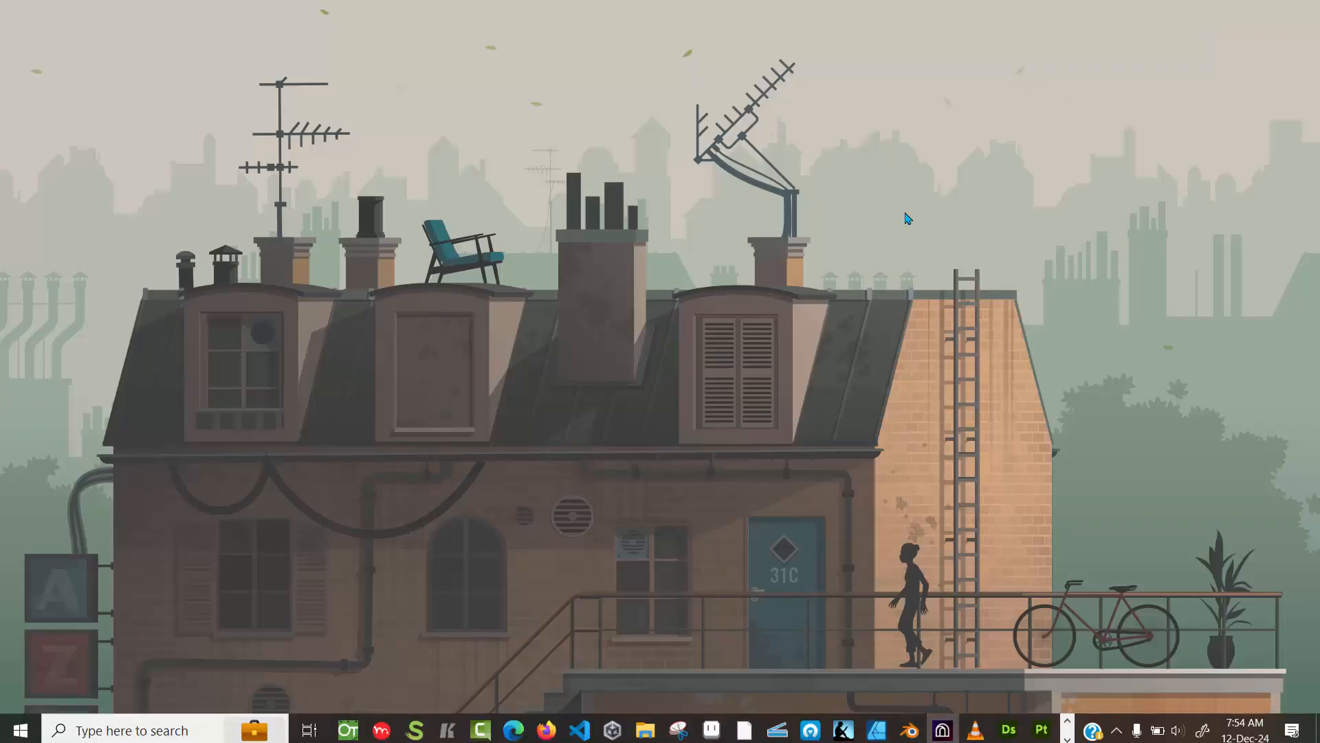
{"action": "mouse_move", "coordinate": [643, 728]}
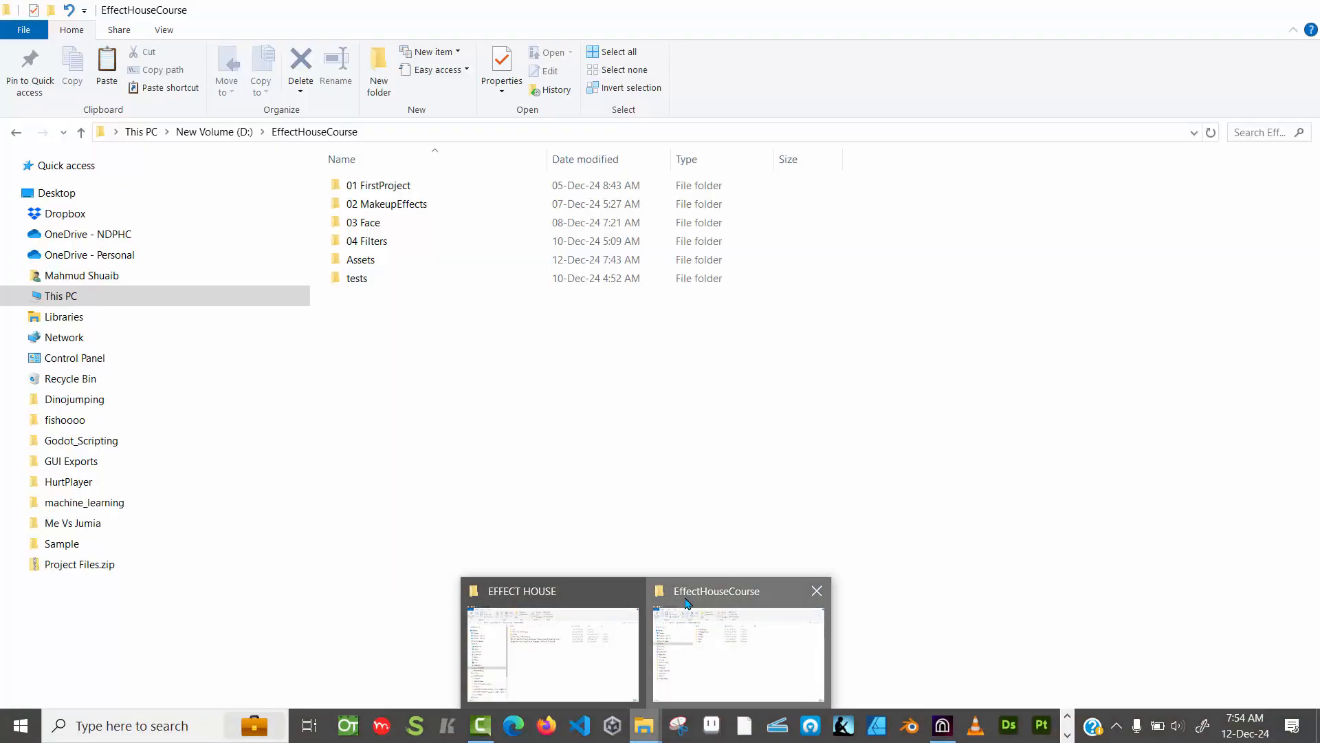
{"action": "left_click", "coordinate": [729, 632]}
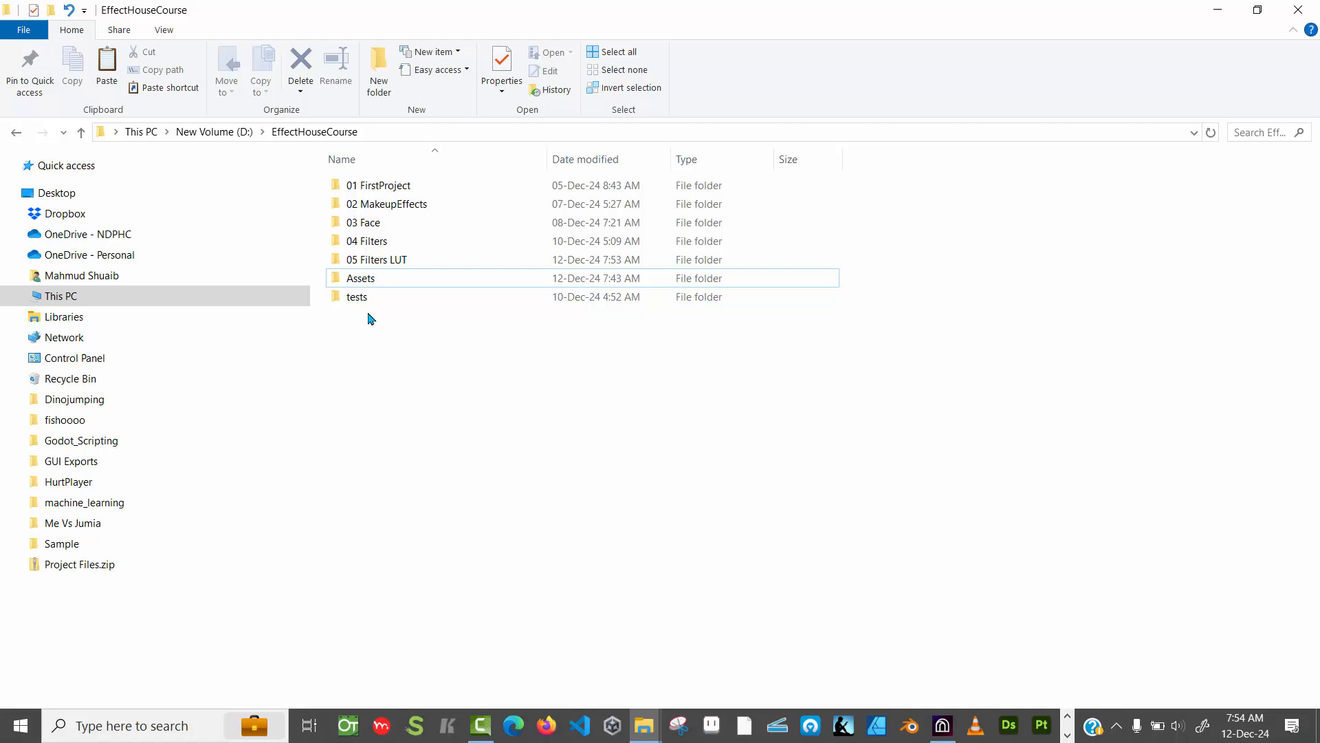
{"action": "double_click", "coordinate": [358, 279]}
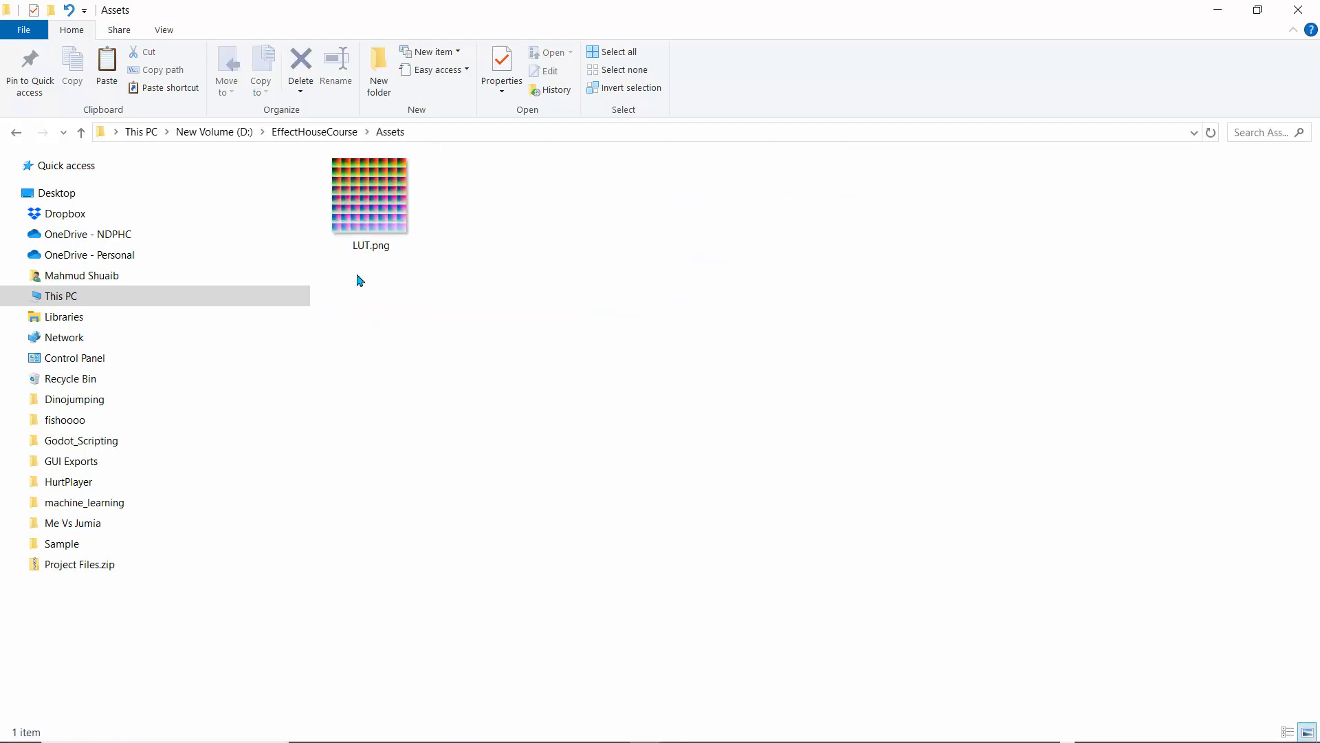
- Open LUT.png in the image viewer, examine its colour grid up close, and return to Effect House
{"action": "left_click", "coordinate": [377, 230]}
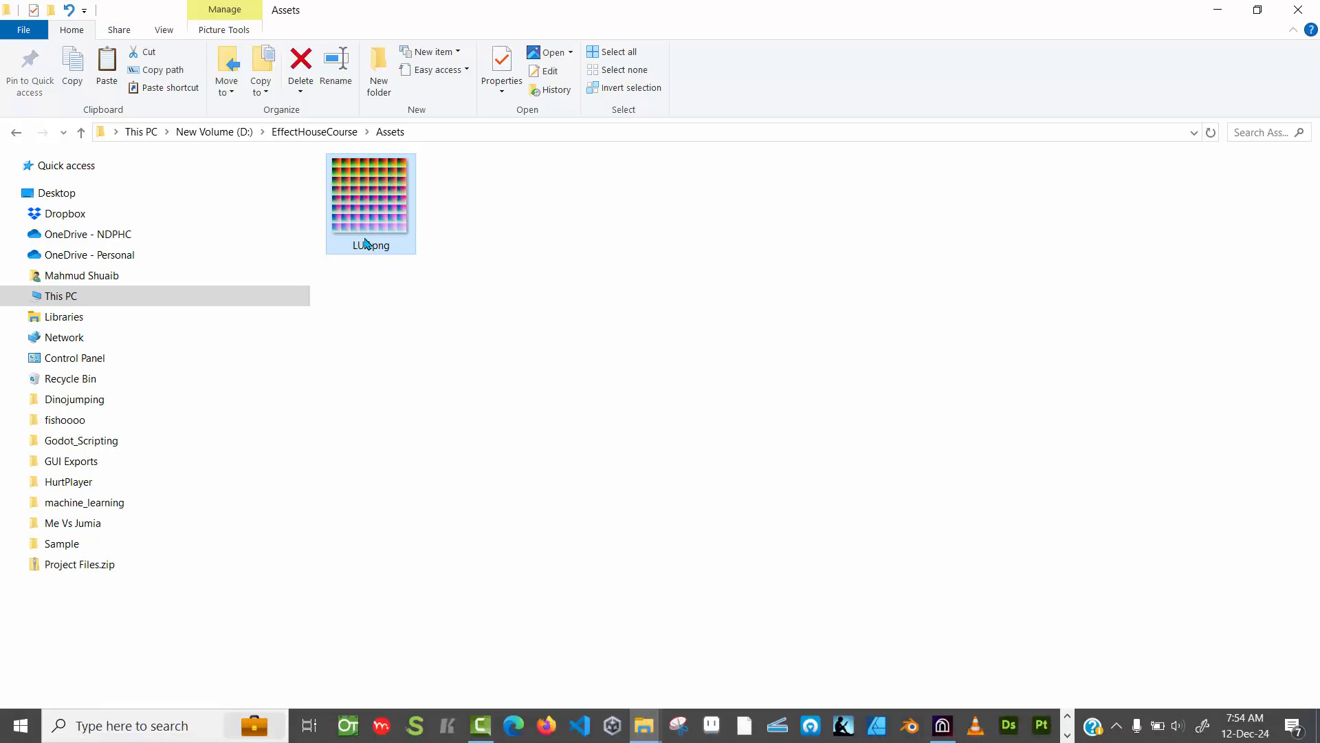
{"action": "left_click", "coordinate": [1067, 733]}
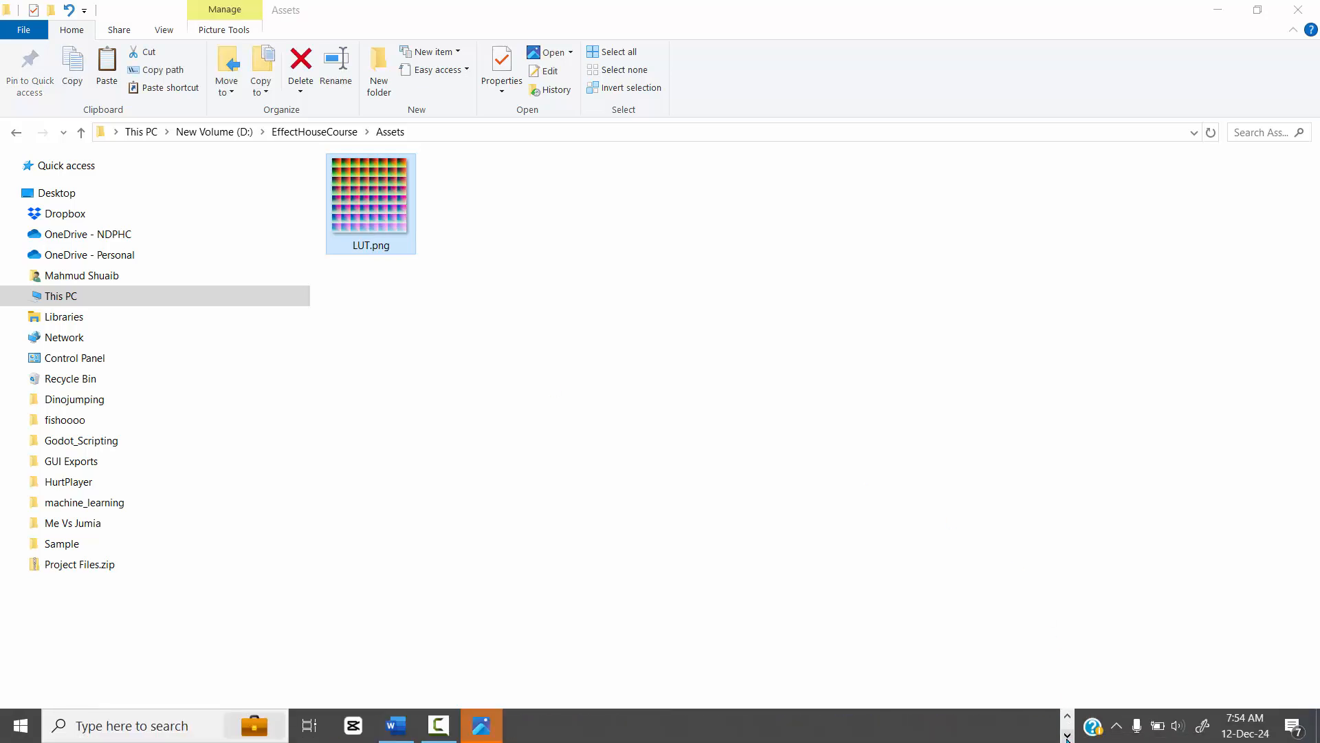
{"action": "left_click", "coordinate": [483, 725]}
{"action": "scroll", "coordinate": [642, 396], "scroll_direction": "up", "scroll_amount": 5}
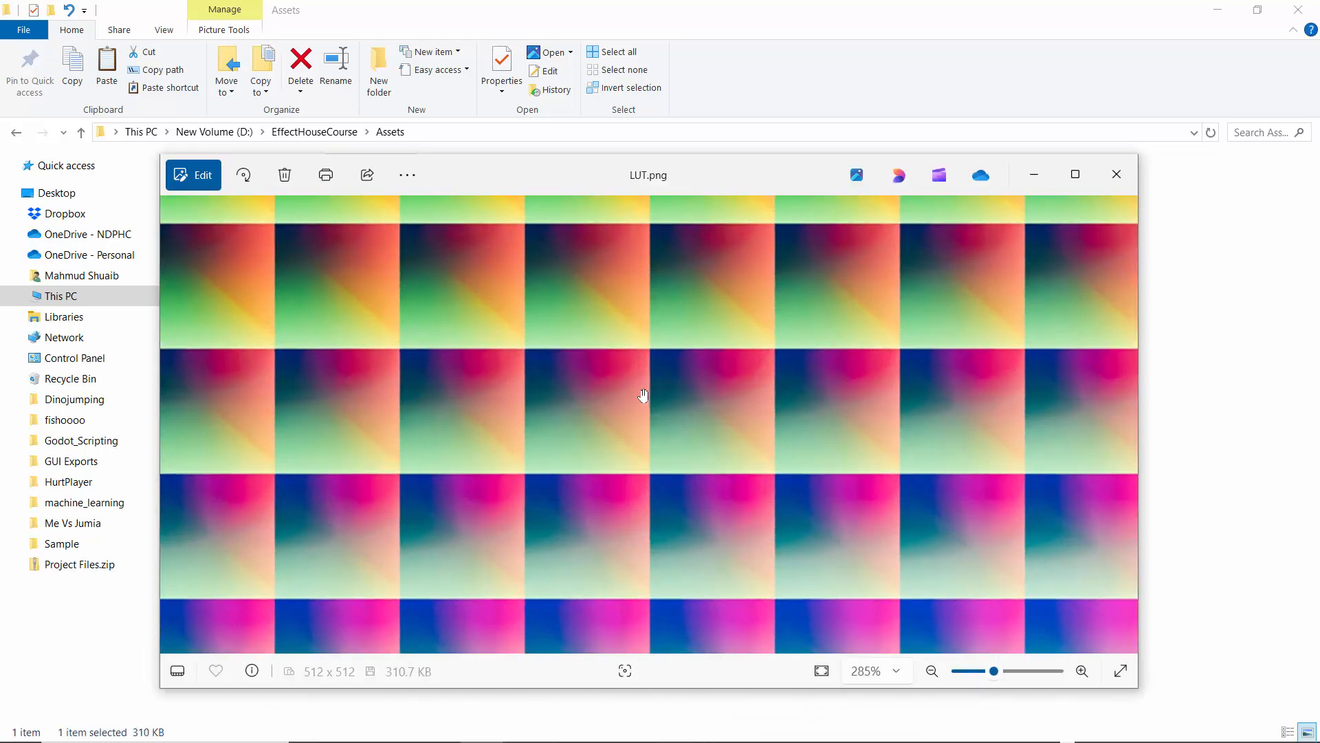
{"action": "scroll", "coordinate": [689, 424], "scroll_direction": "down", "scroll_amount": 5}
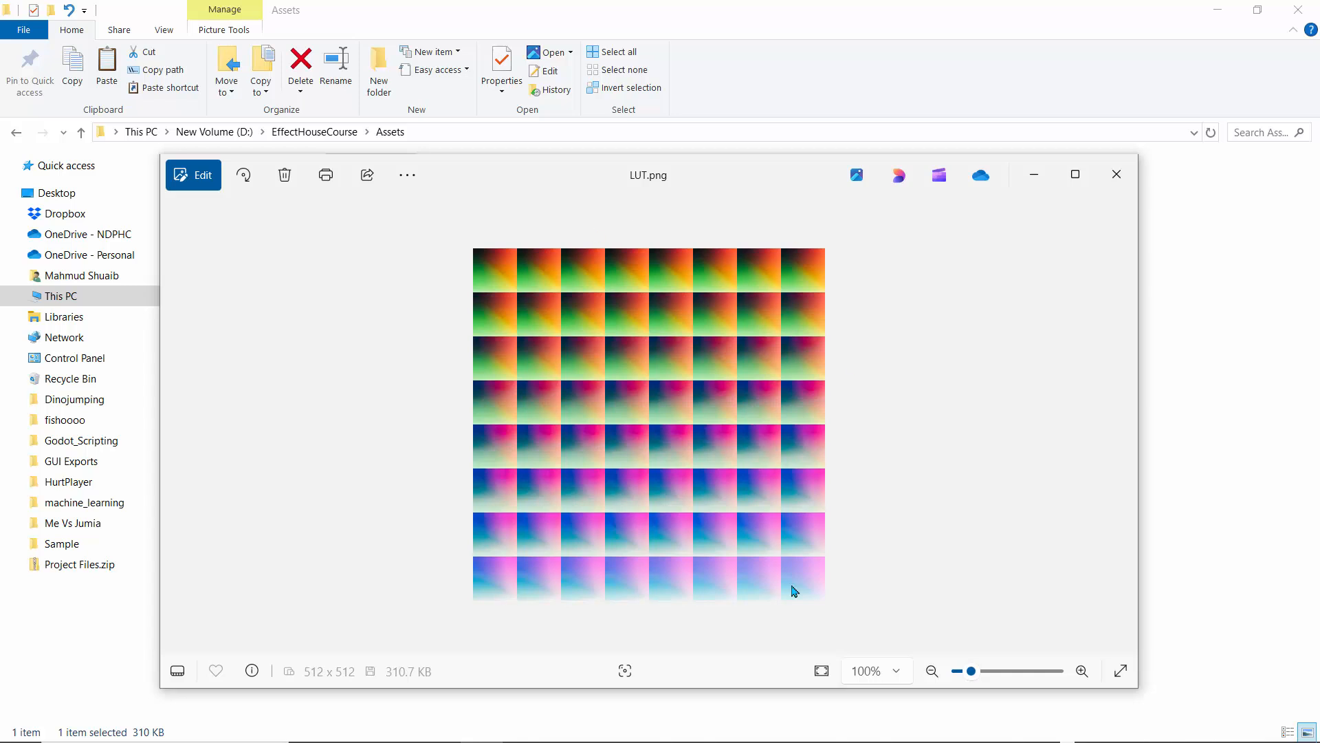
{"action": "left_click", "coordinate": [1116, 174]}
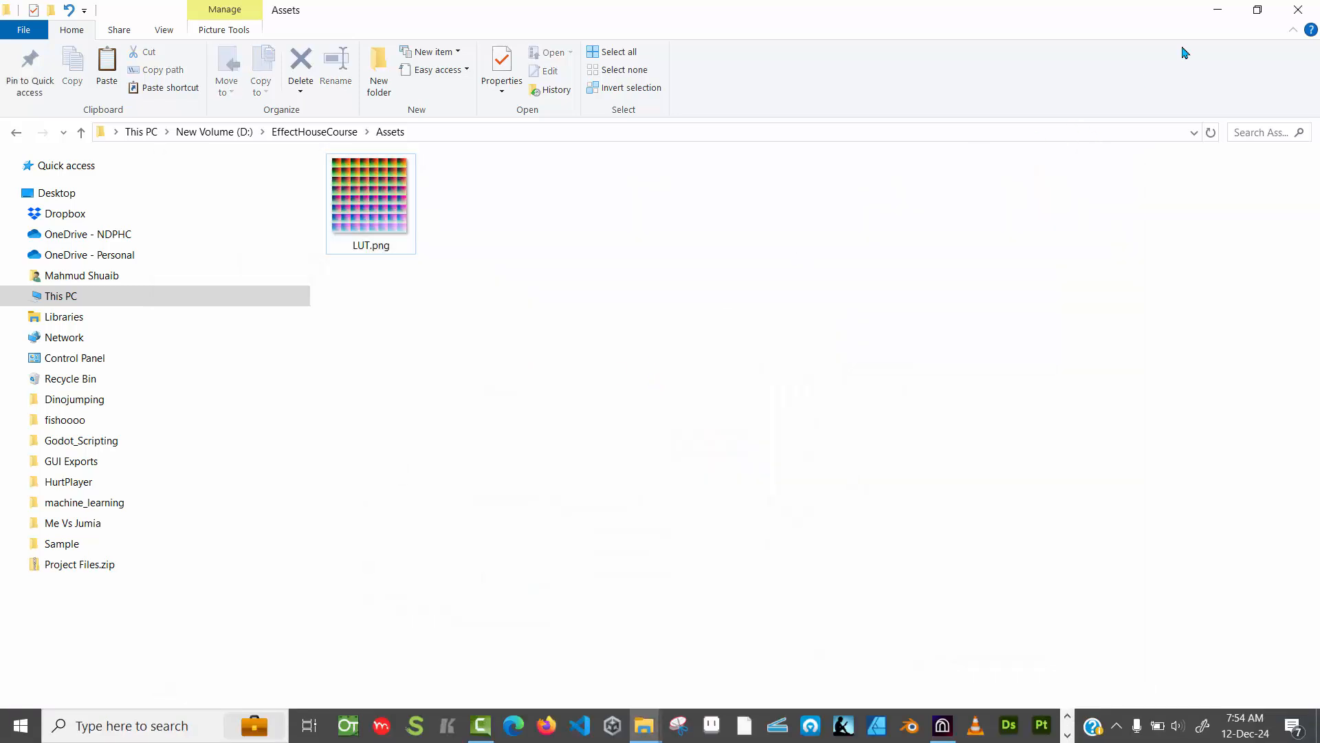
{"action": "left_click", "coordinate": [1217, 11]}
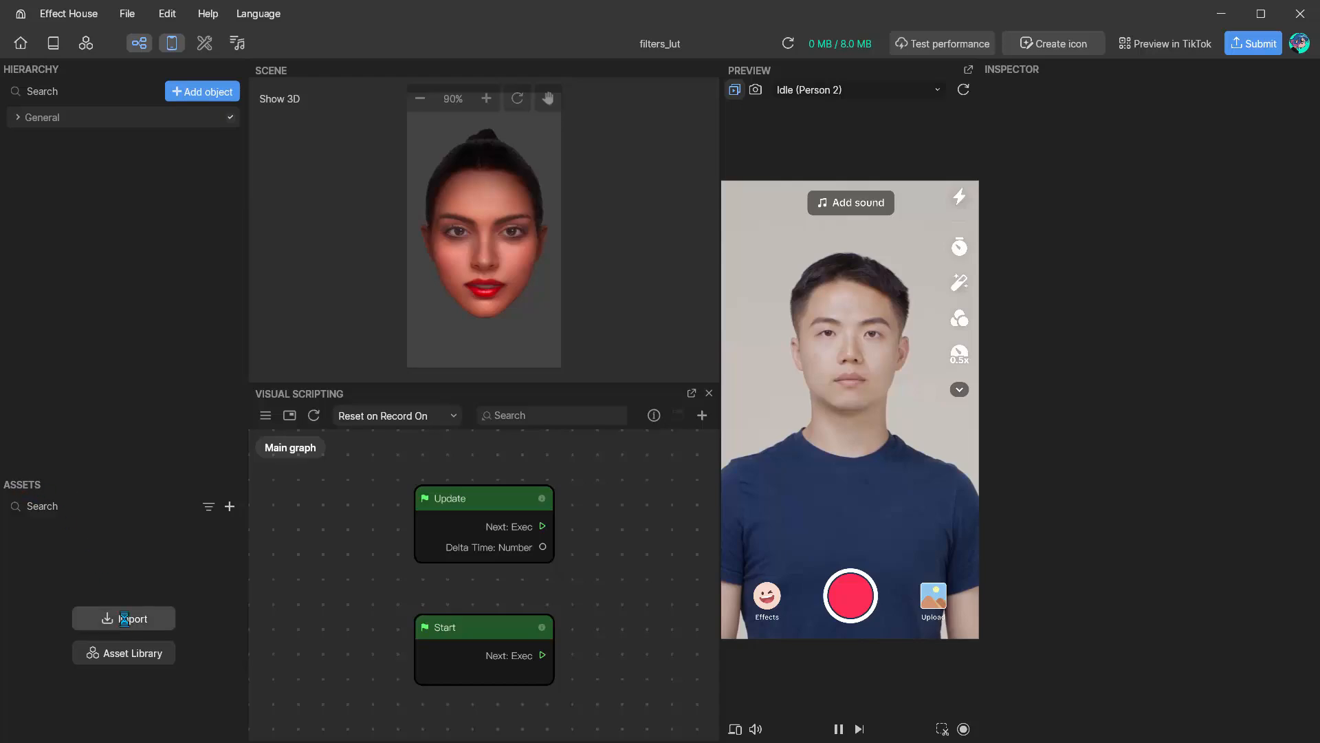
- Import LUT.png from the EffectHouseCourse Assets folder into the project's assets
{"action": "left_click", "coordinate": [124, 618]}
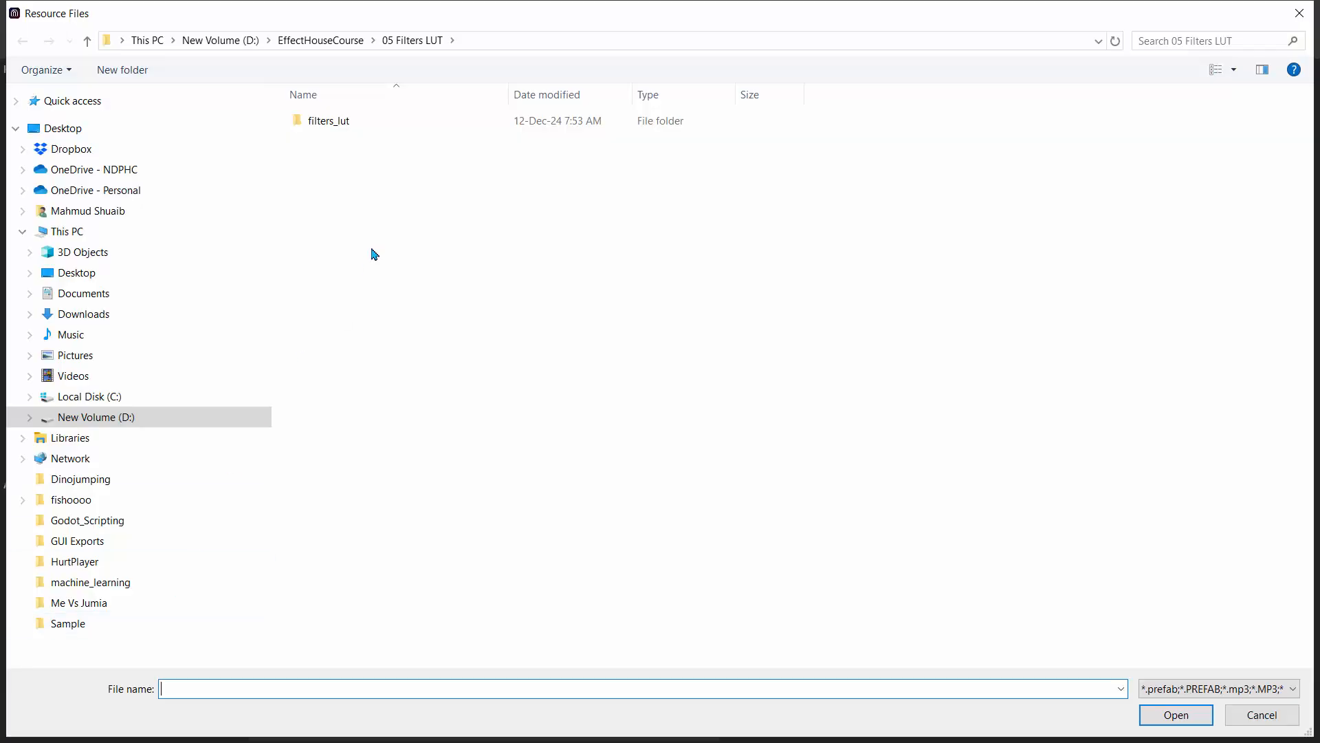
{"action": "left_click", "coordinate": [335, 41]}
{"action": "left_click", "coordinate": [326, 216]}
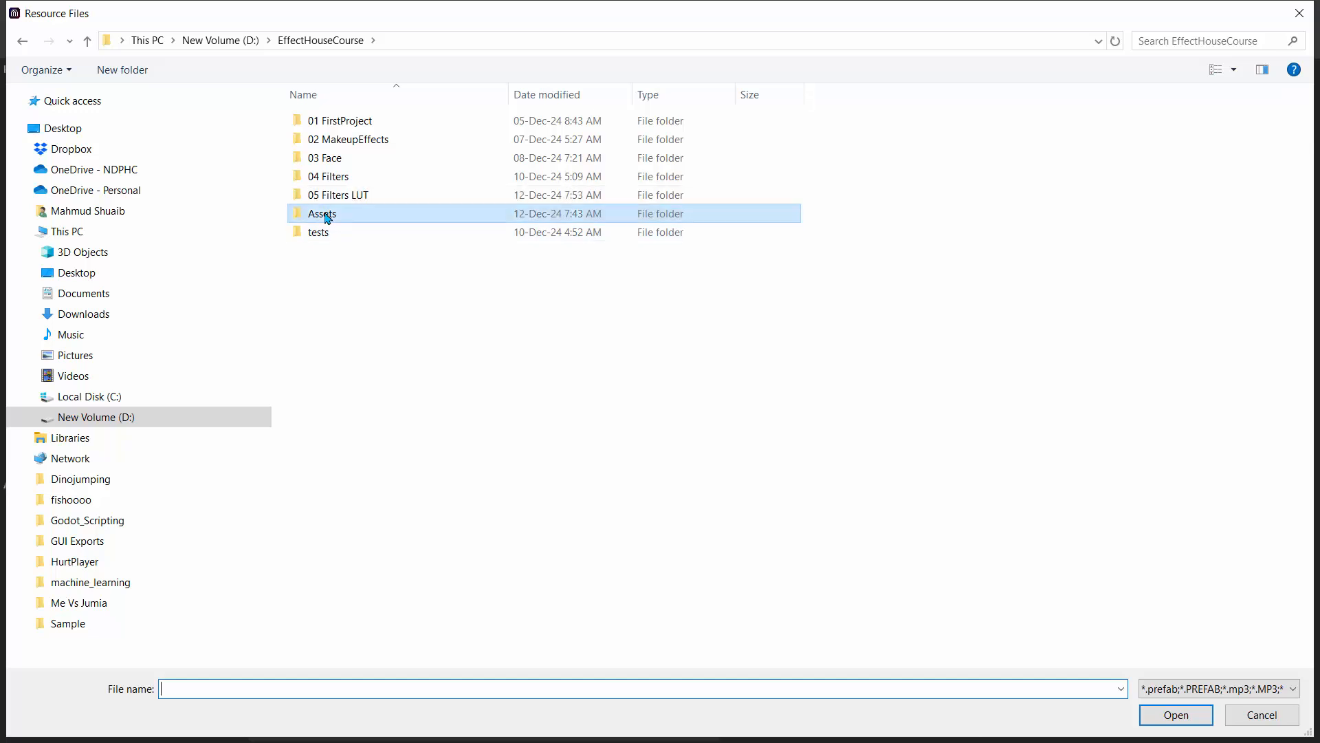
{"action": "double_click", "coordinate": [327, 216]}
{"action": "left_click", "coordinate": [320, 156]}
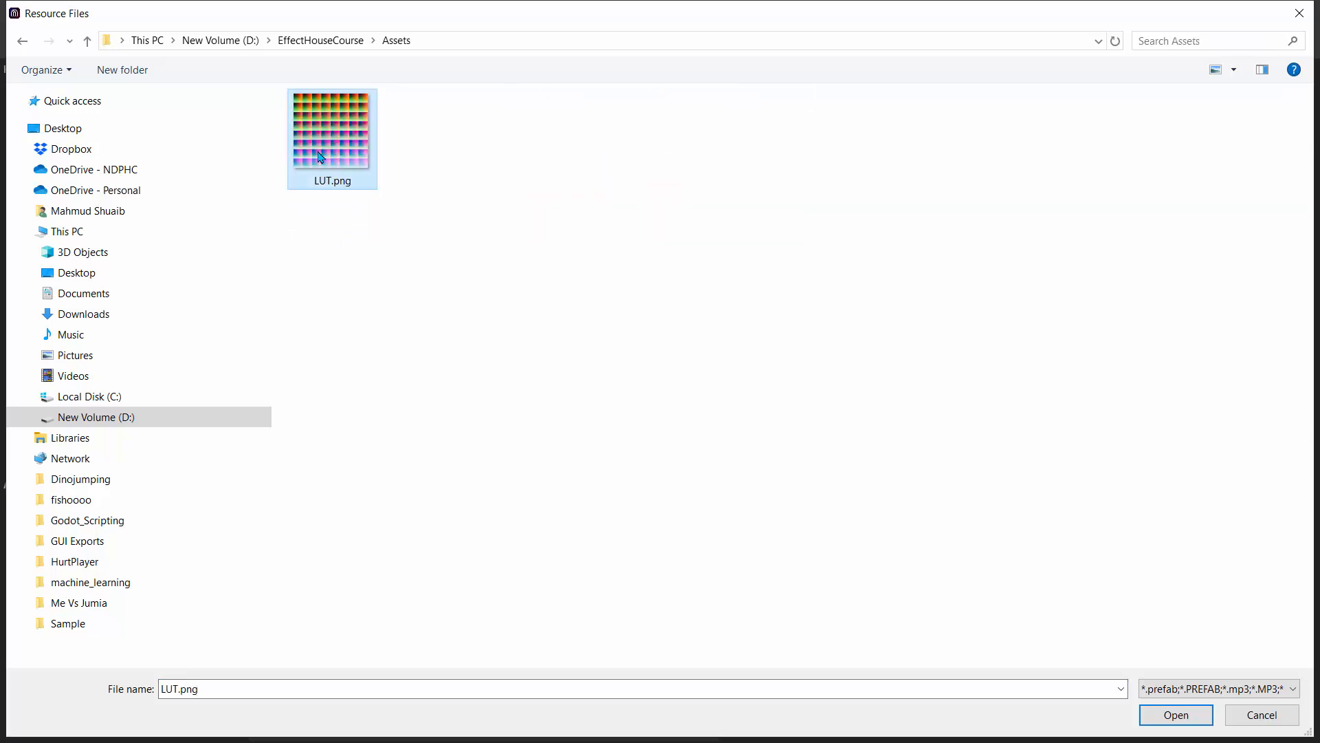
{"action": "left_click", "coordinate": [1175, 715]}
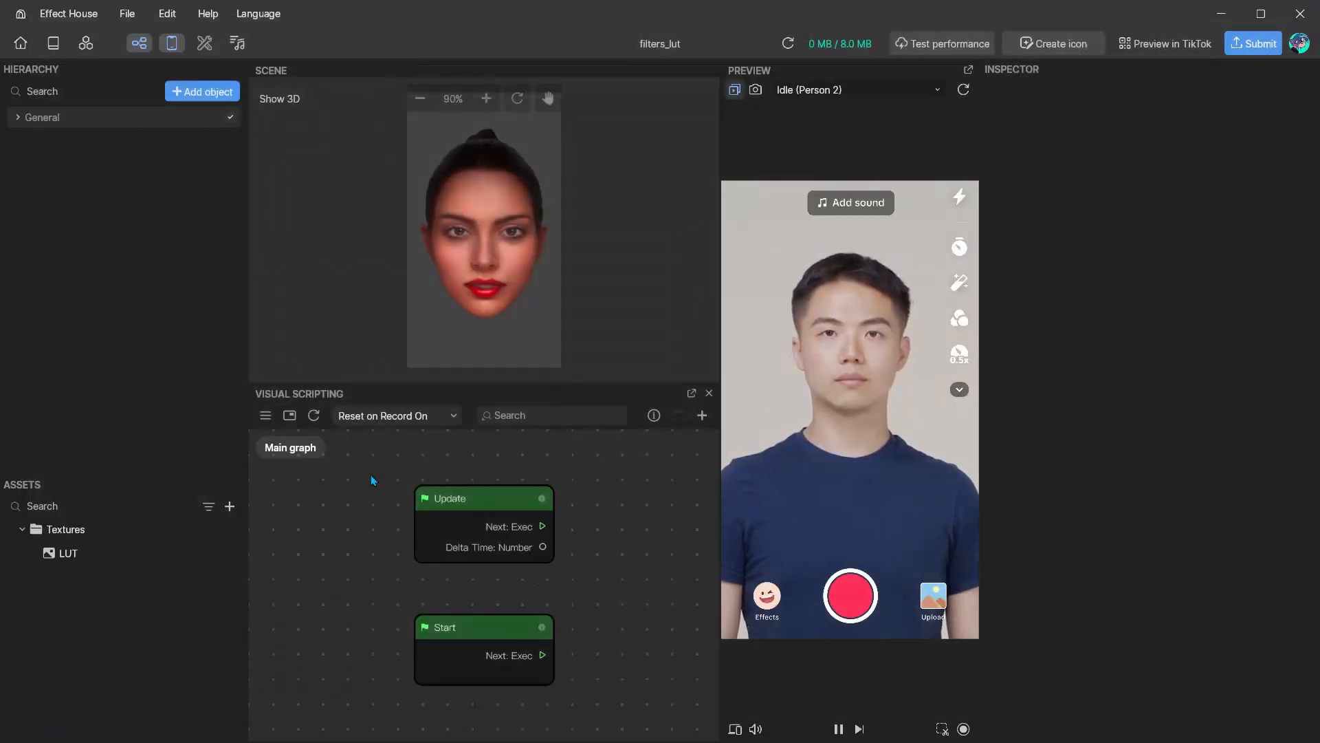
- Select the imported LUT texture and choose Automatic as its compression type
{"action": "left_click", "coordinate": [65, 559]}
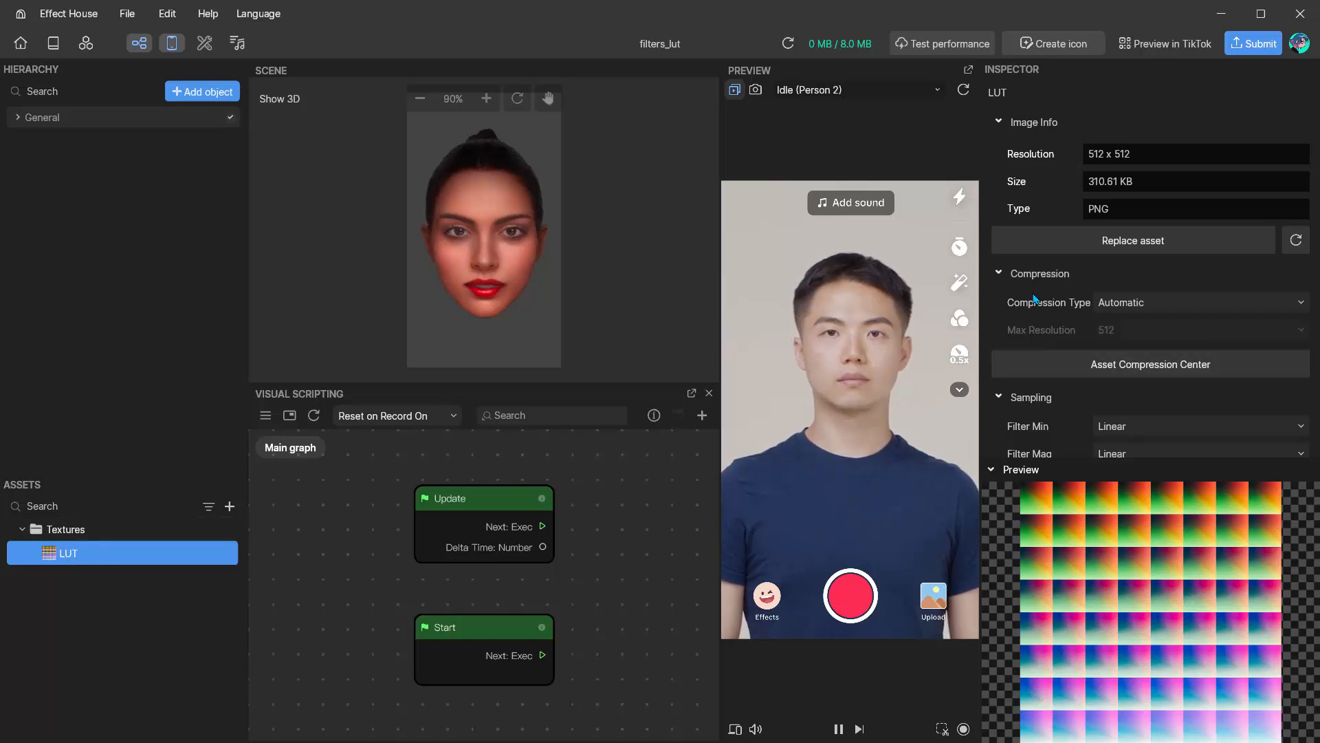
{"action": "left_click", "coordinate": [1139, 304]}
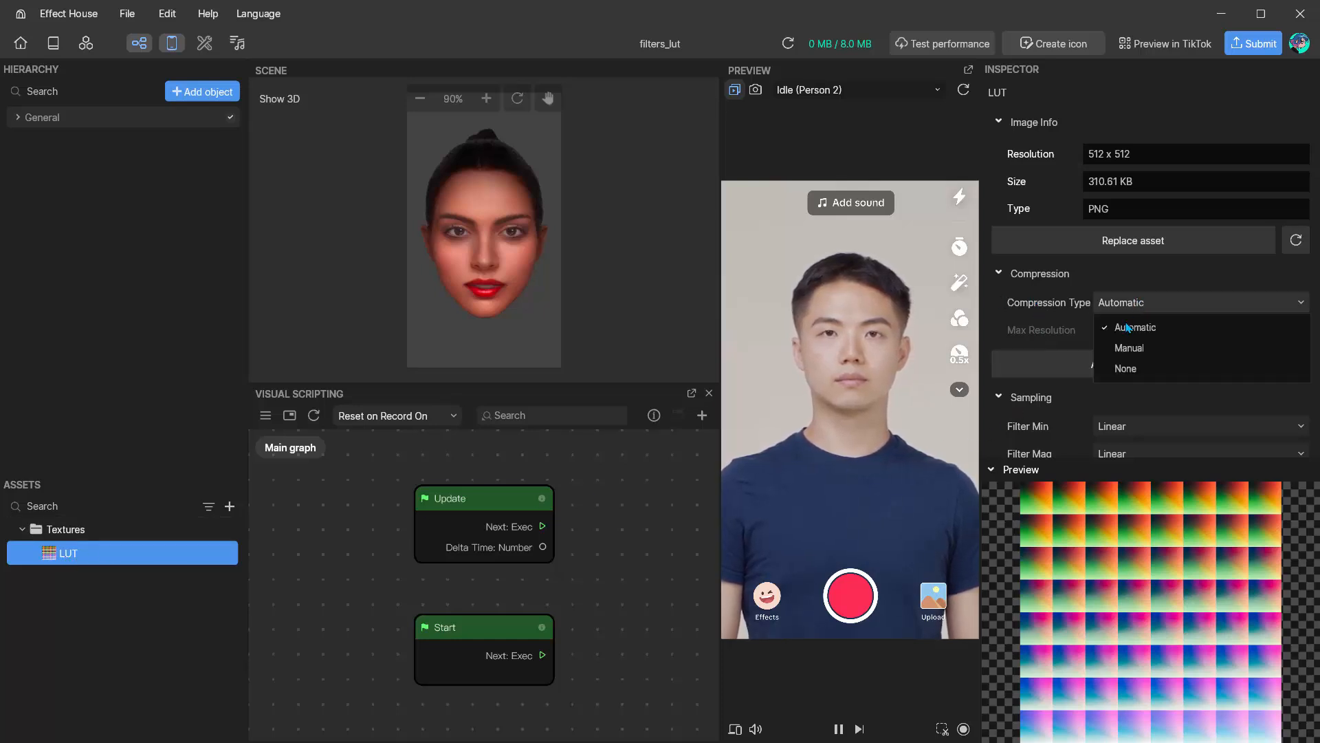
{"action": "left_click", "coordinate": [1133, 328]}
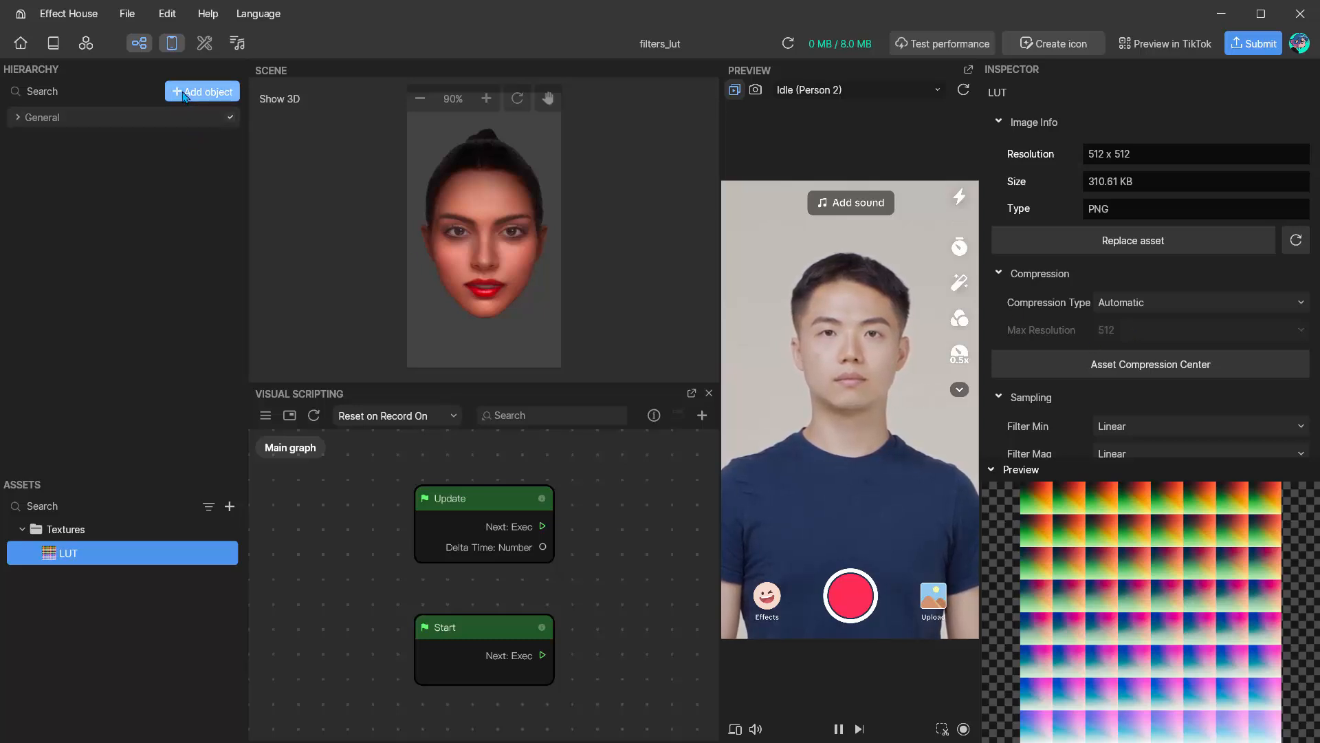
- Add a Filter post effect to the scene and assign the imported LUT asset as its LUT texture
{"action": "left_click", "coordinate": [184, 96]}
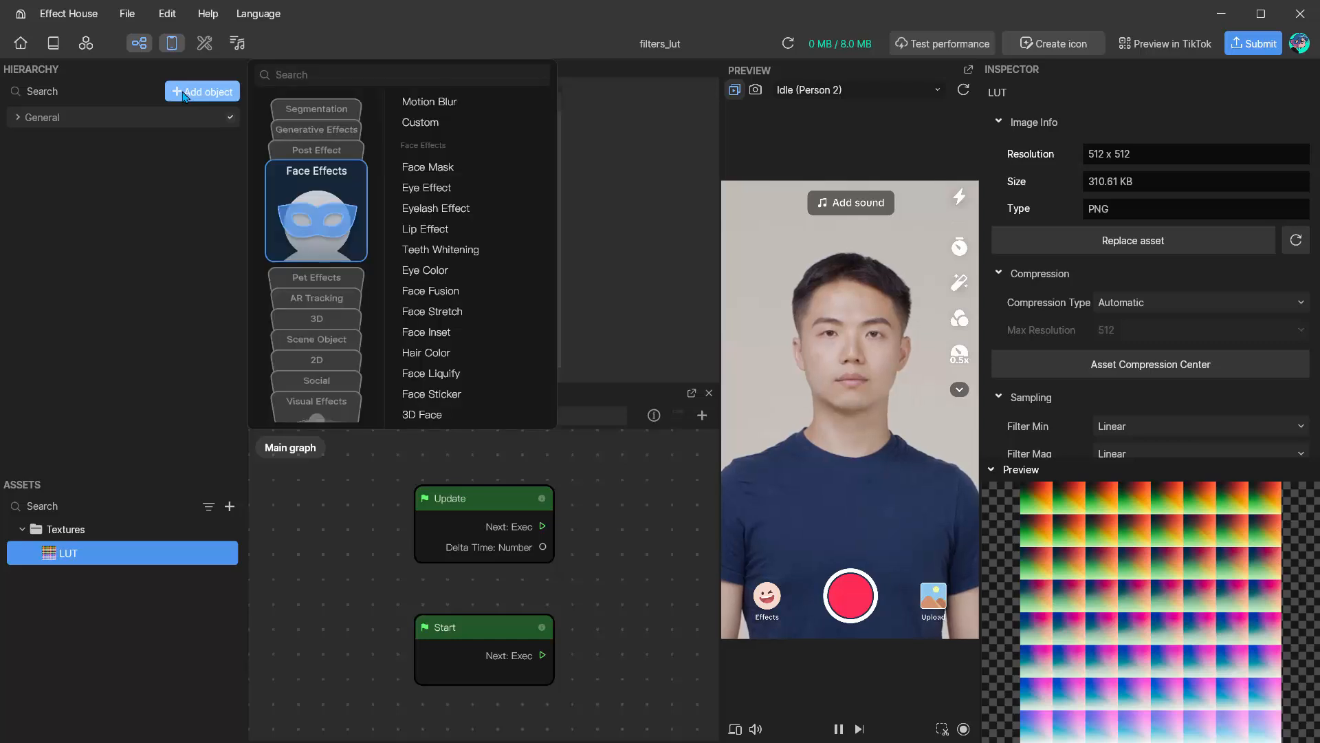
{"action": "left_click", "coordinate": [316, 150]}
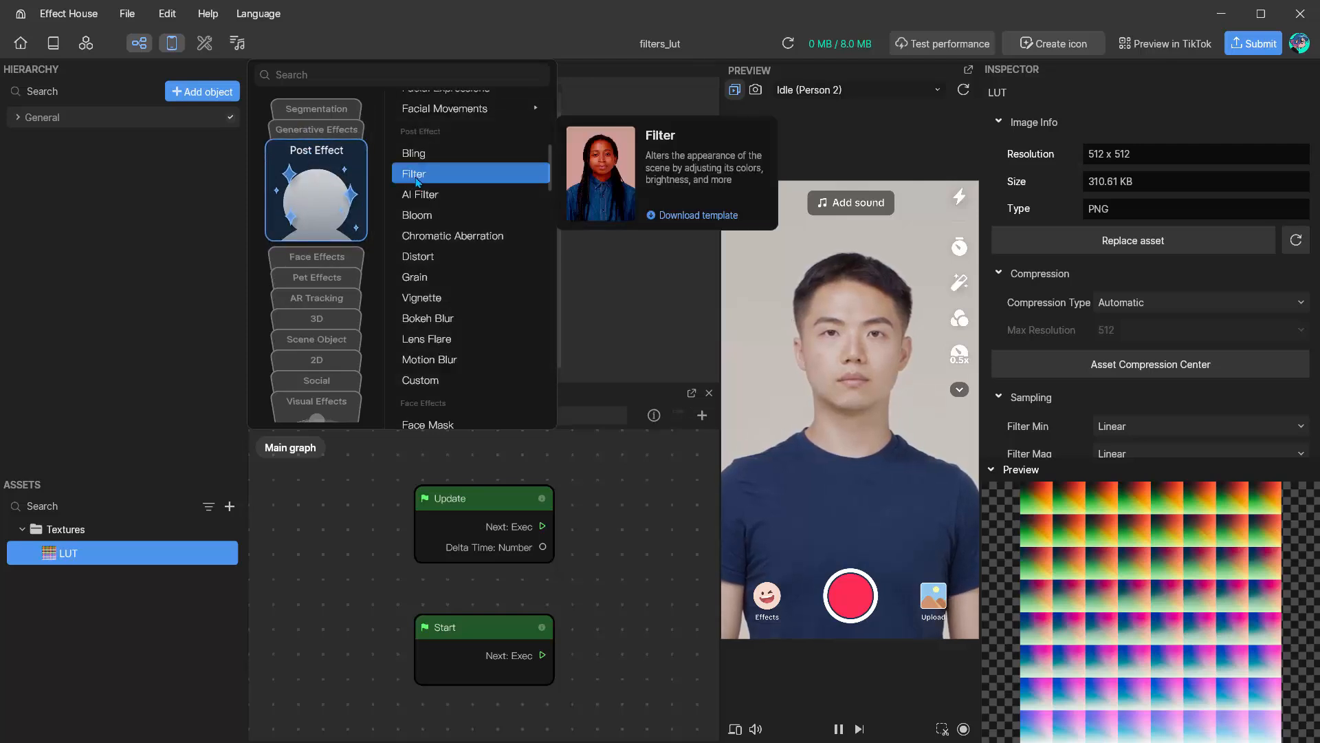
{"action": "left_click", "coordinate": [417, 177]}
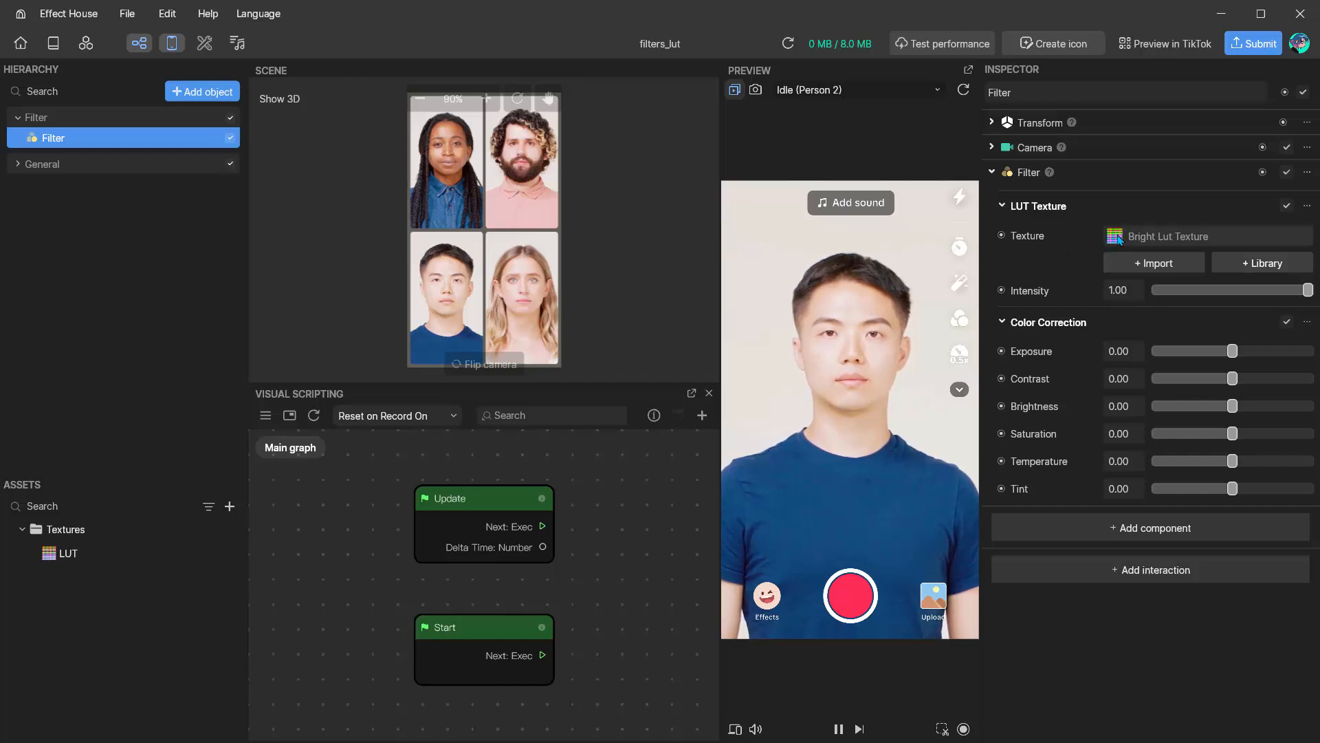
{"action": "mouse_move", "coordinate": [1118, 237]}
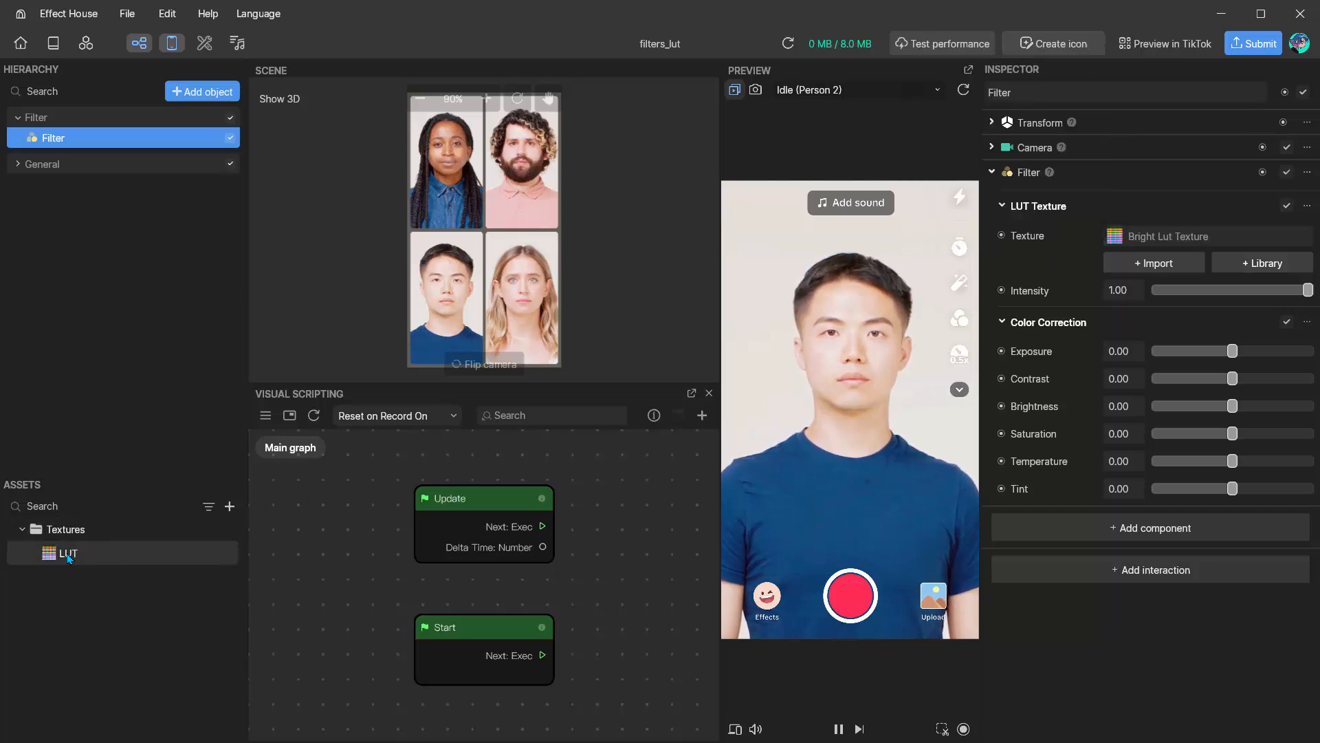
{"action": "left_click_drag", "start_coordinate": [70, 558], "coordinate": [1138, 236]}
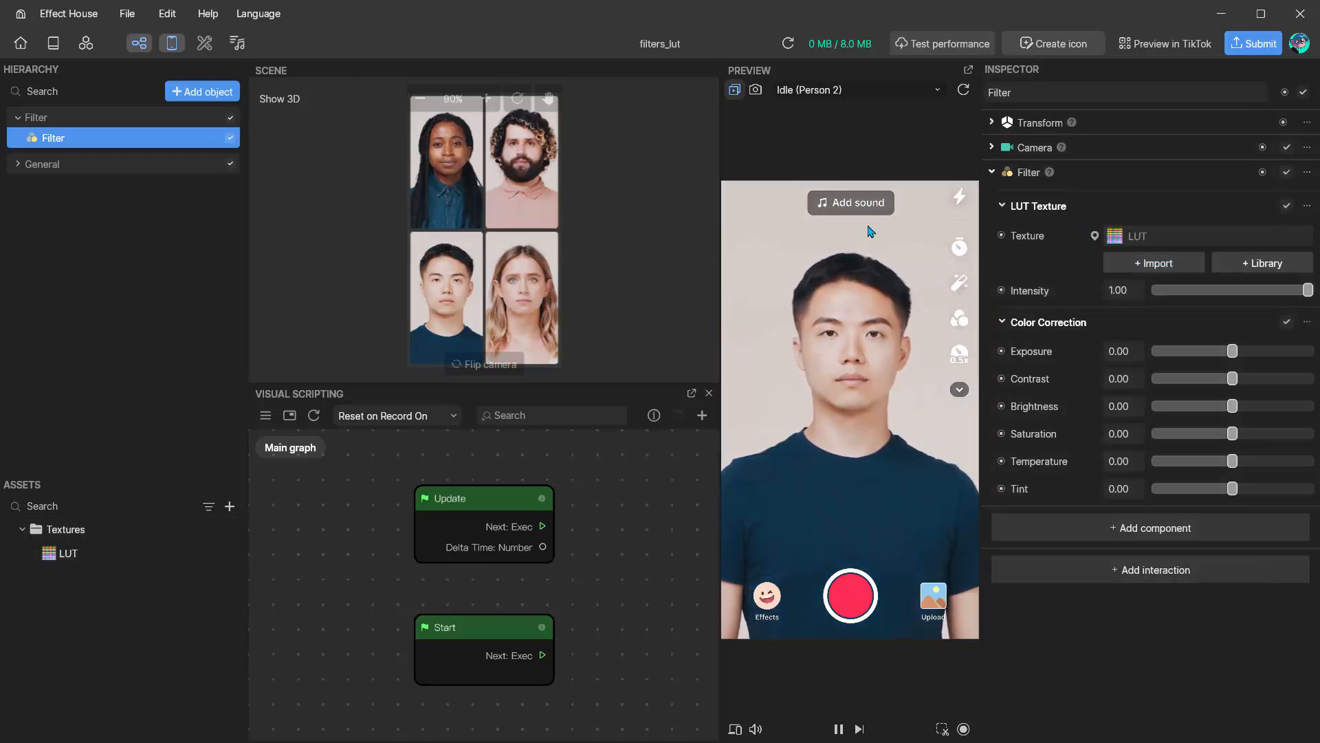
{"action": "left_click", "coordinate": [1116, 239]}
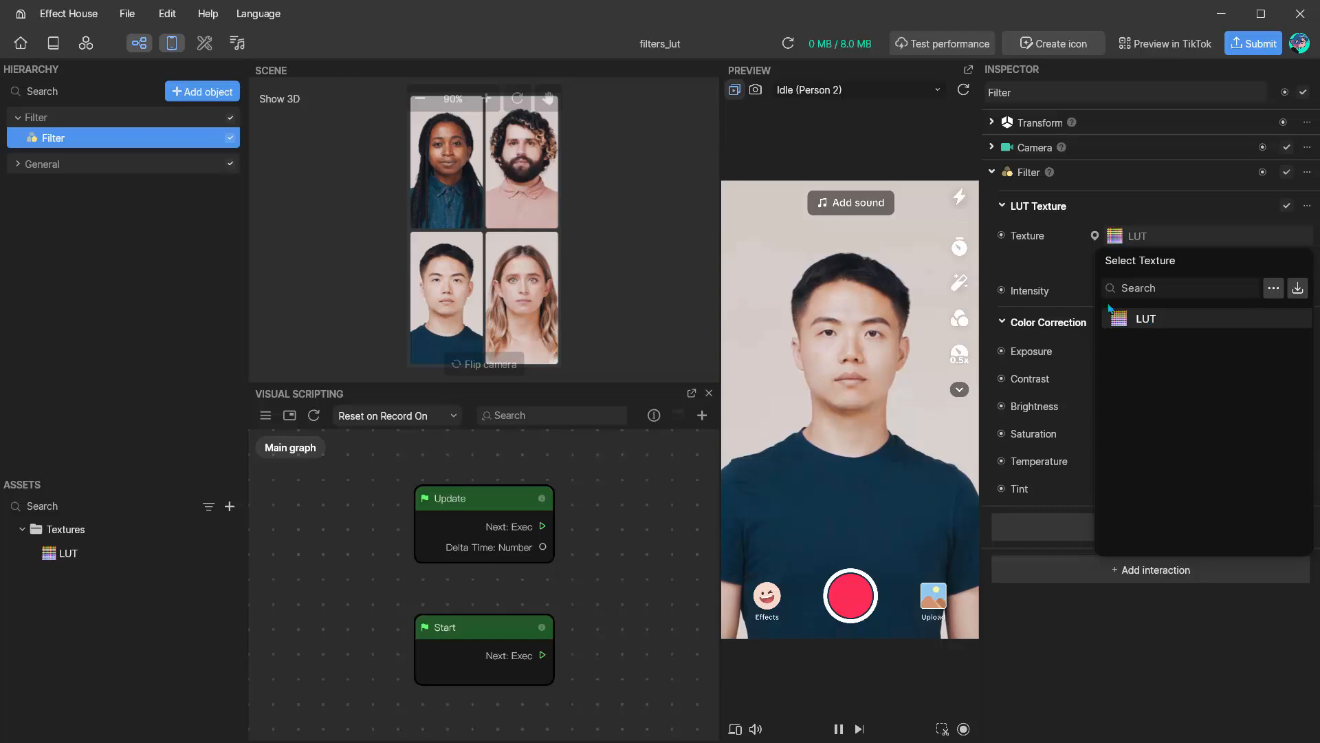
{"action": "left_click", "coordinate": [1050, 274]}
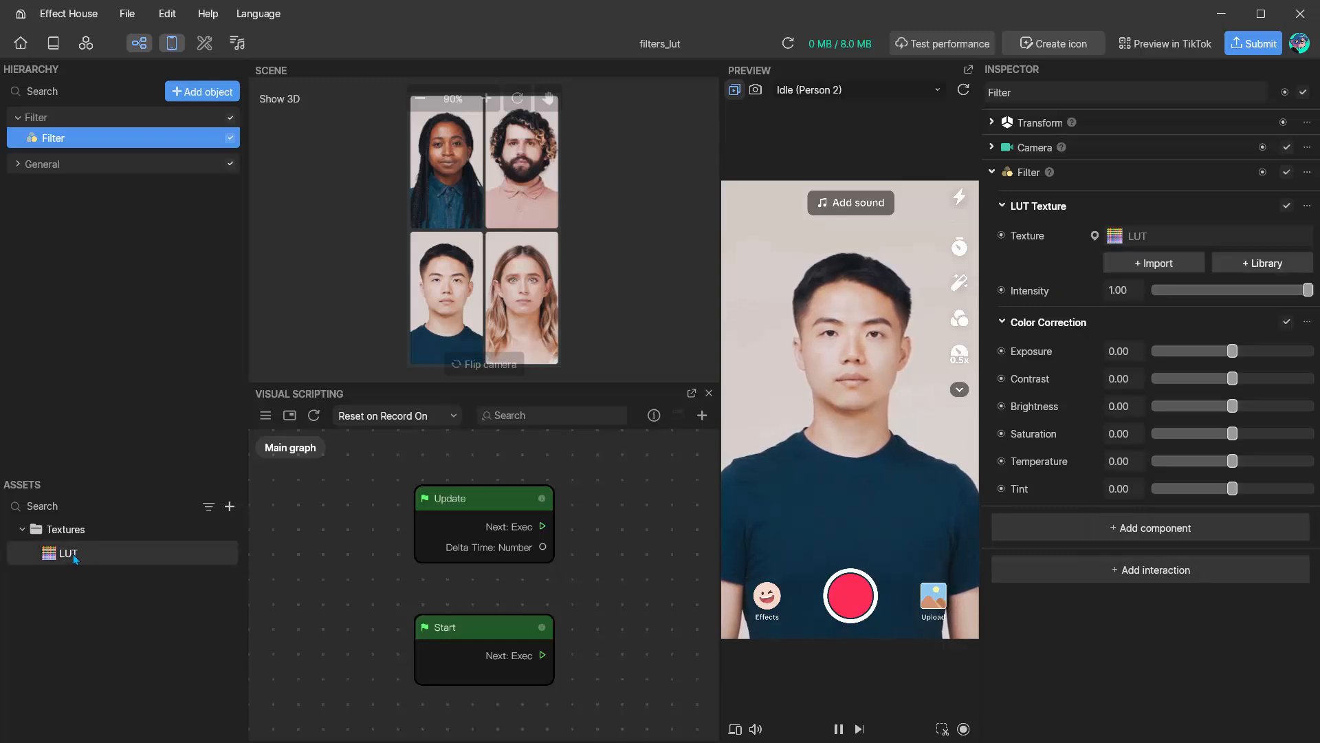
{"action": "left_click", "coordinate": [1142, 268]}
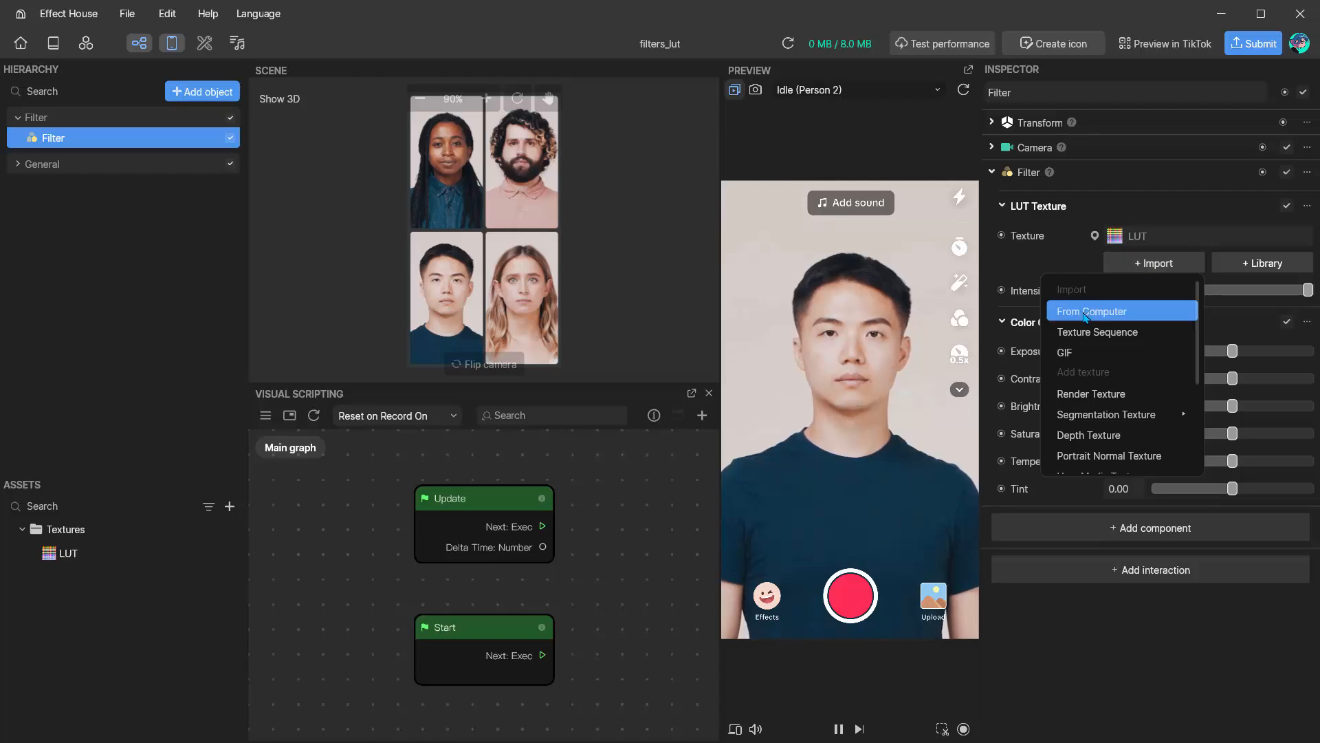
{"action": "left_click", "coordinate": [1086, 314]}
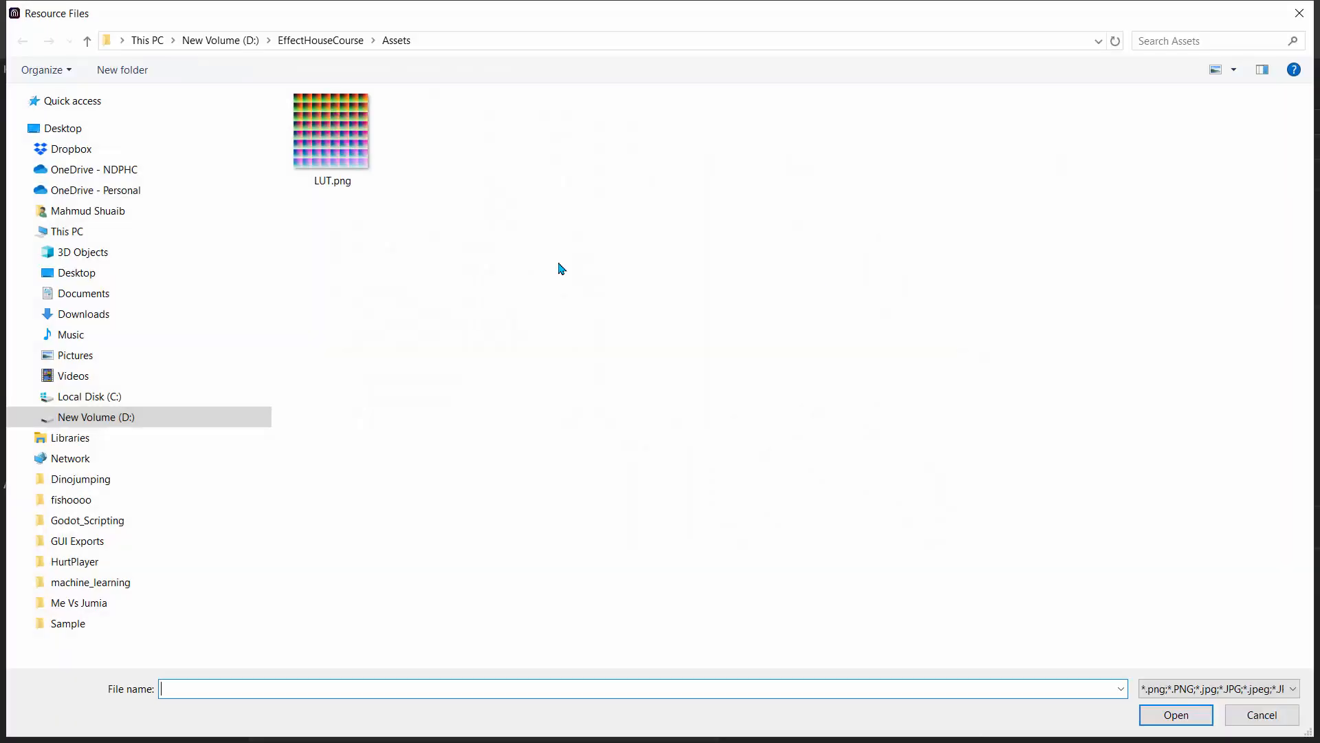
{"action": "left_click", "coordinate": [1300, 13]}
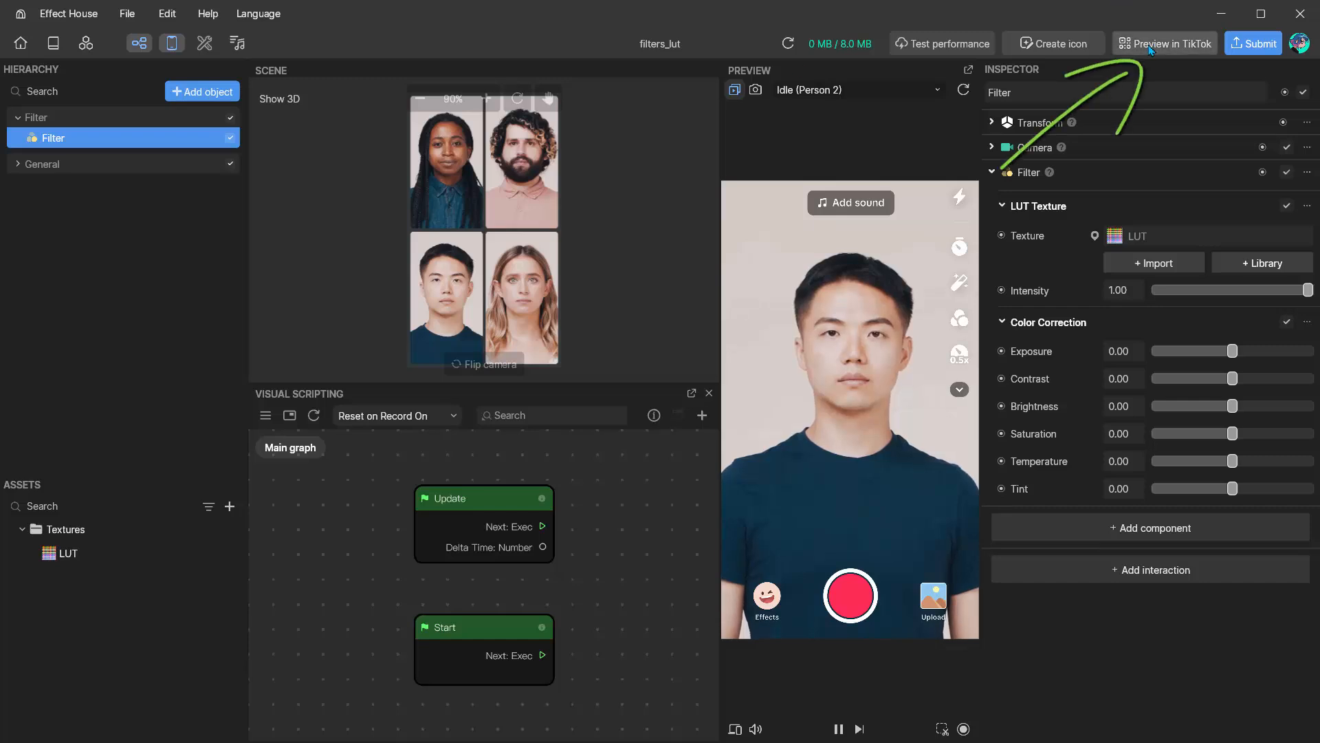
- Display the QR code for previewing the effect in TikTok, and dismiss it after the phone preview
{"action": "left_click", "coordinate": [1150, 45]}
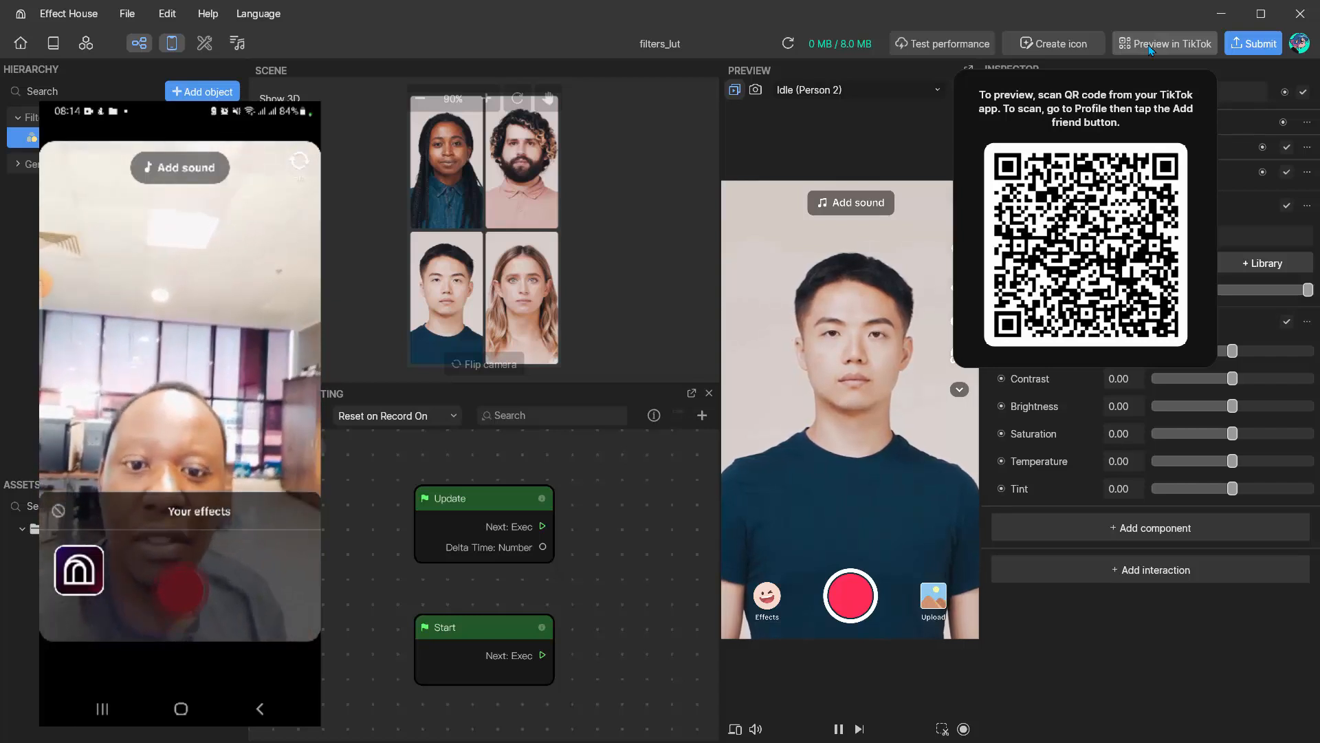
{"action": "left_click", "coordinate": [1116, 17]}
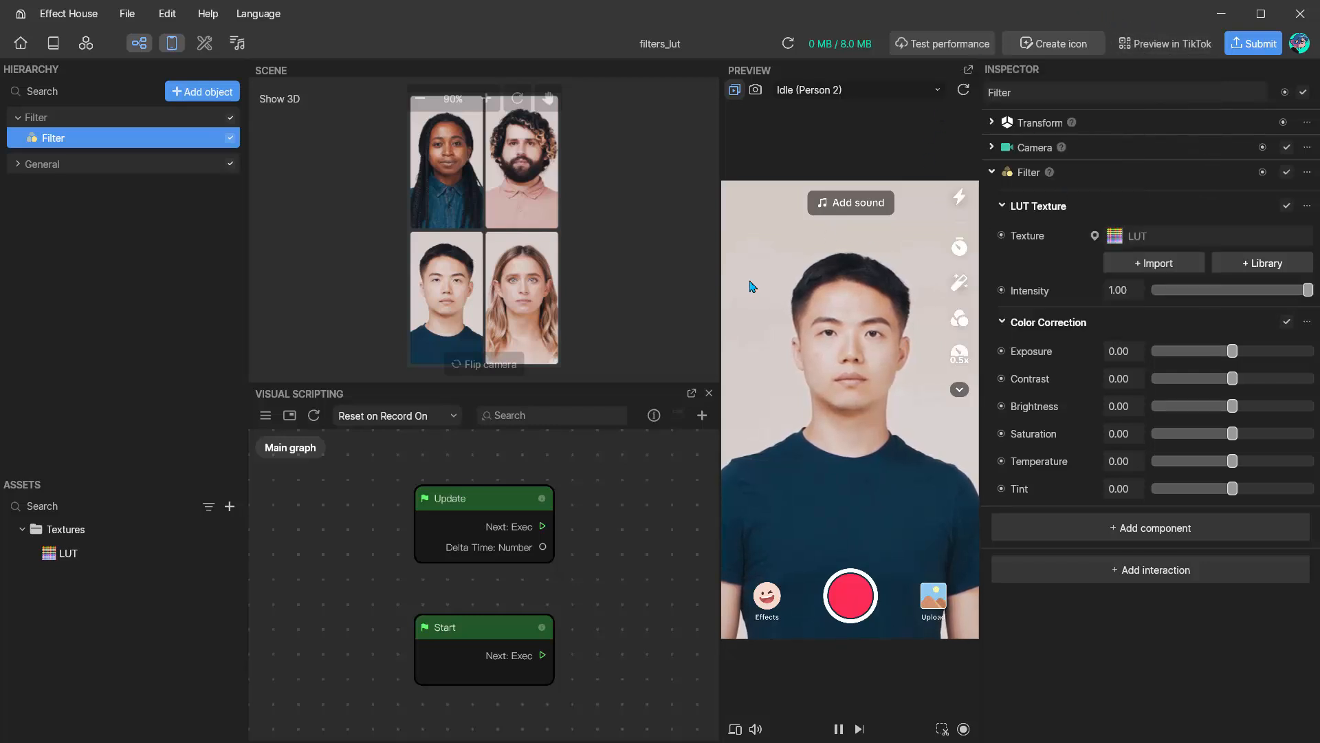
- Create the effect icon from the template of the dark-haired woman with a black choker, shifting the portrait down to centre her face
{"action": "left_click", "coordinate": [1029, 42]}
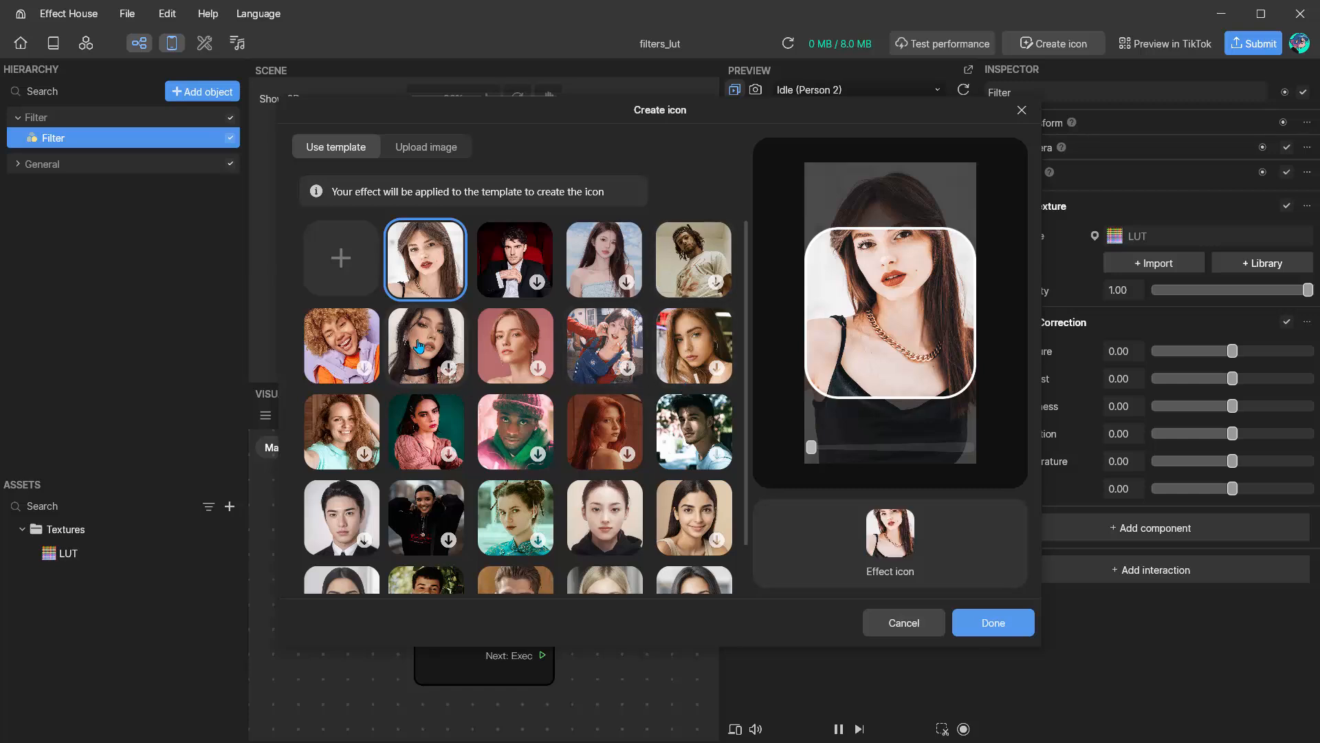
{"action": "left_click", "coordinate": [419, 346]}
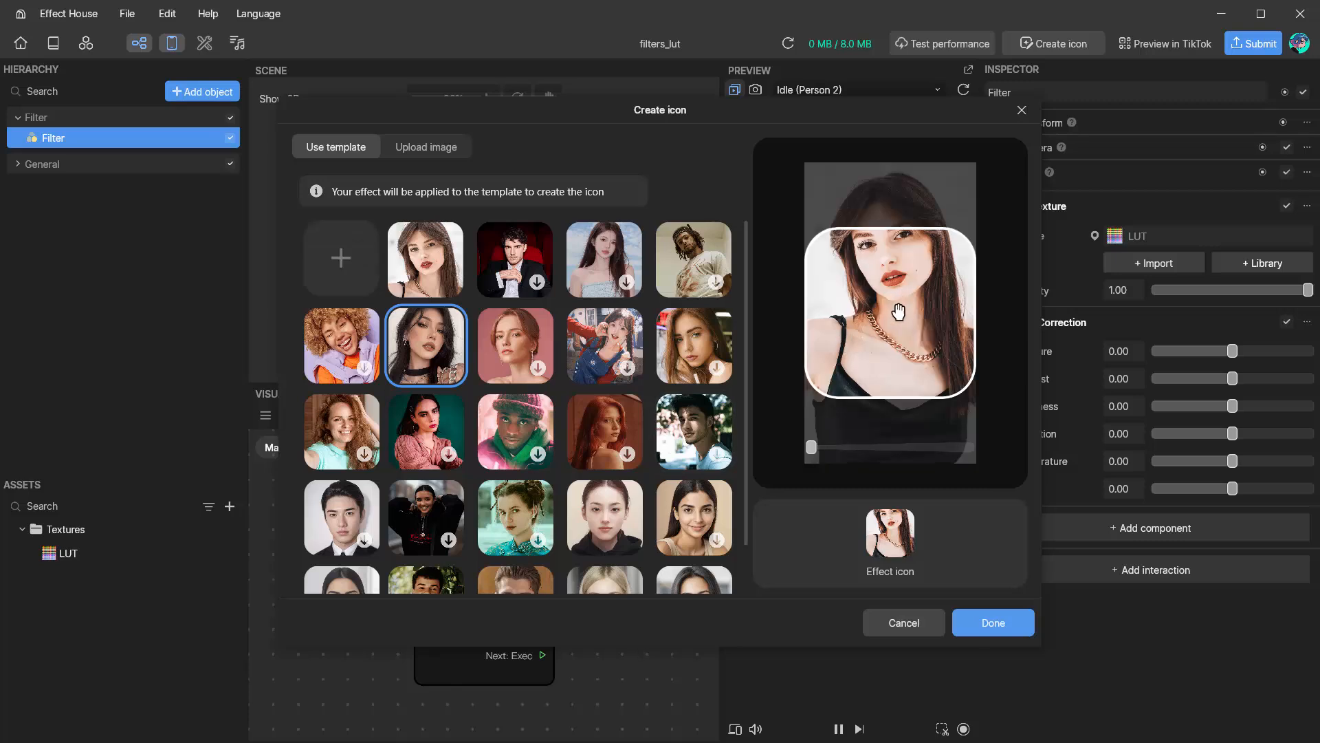
{"action": "left_click_drag", "start_coordinate": [895, 334], "coordinate": [897, 381]}
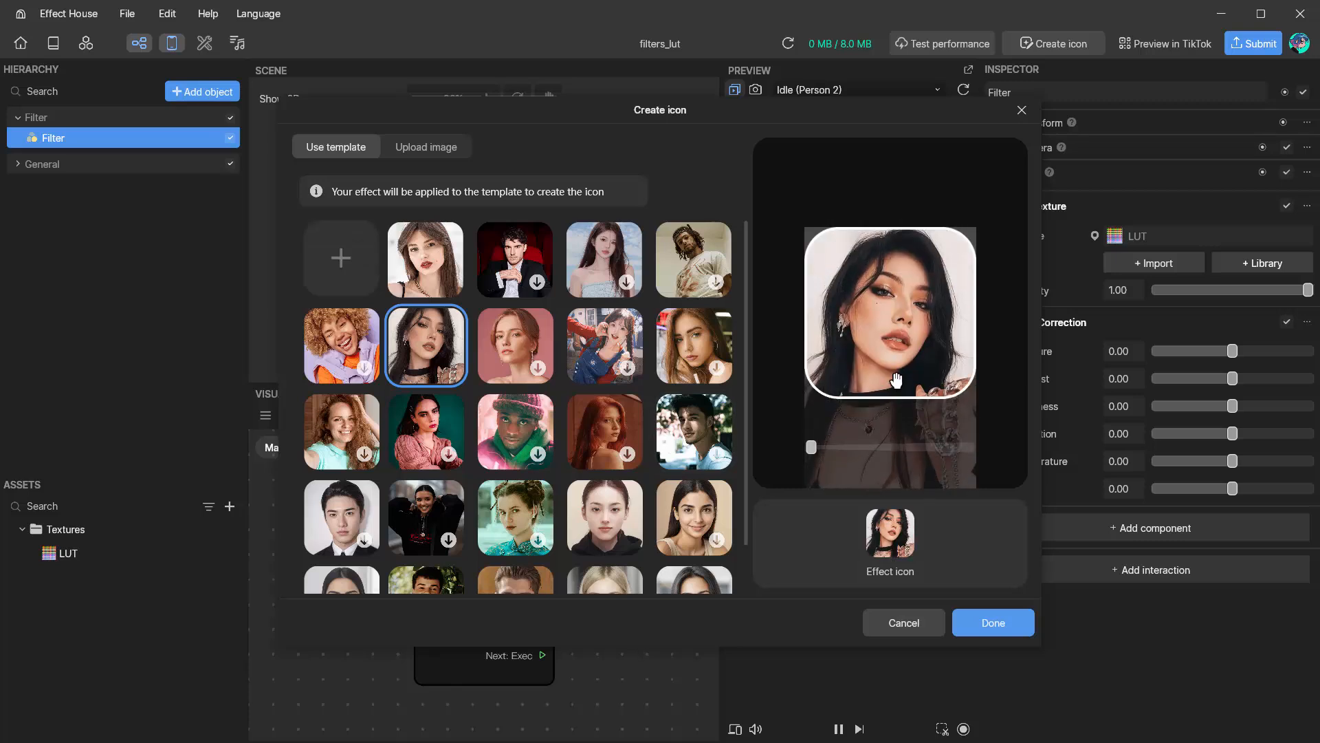
{"action": "left_click", "coordinate": [988, 625]}
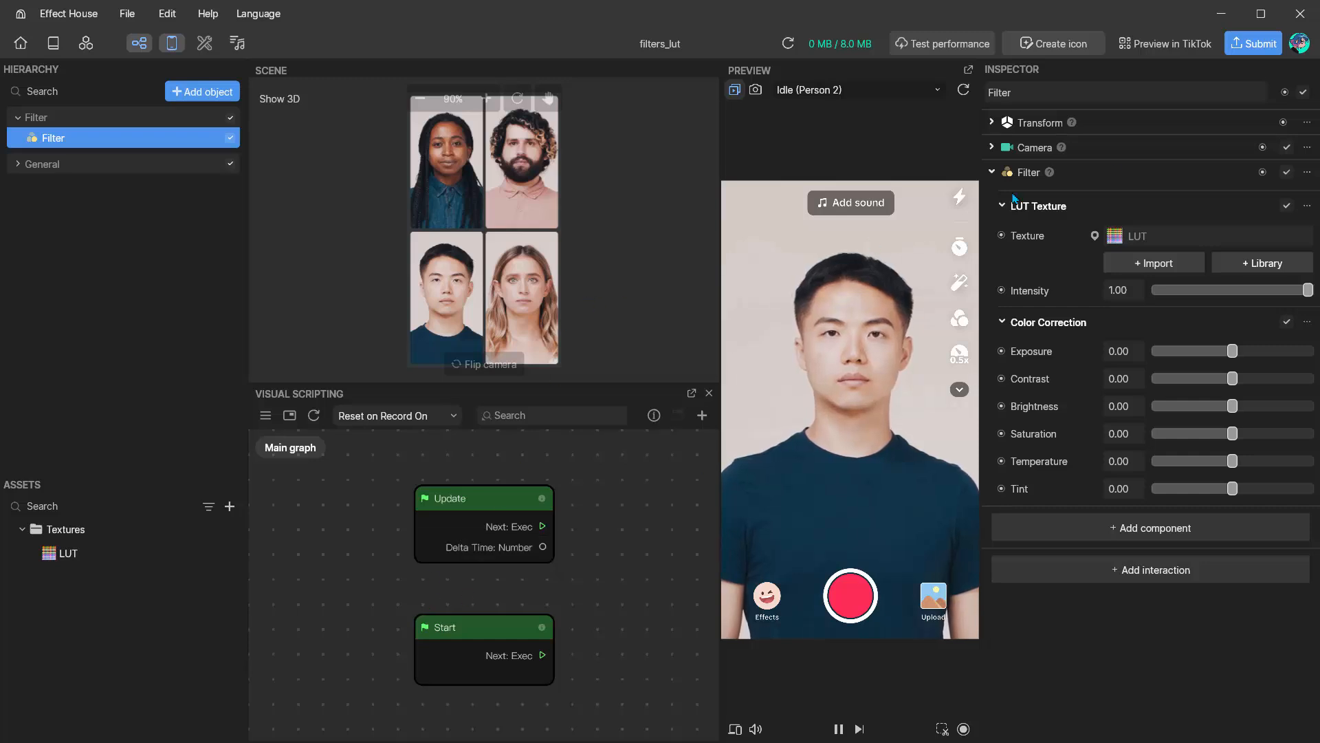
- Start submitting the project as a new effect and name it Cool Filter
{"action": "left_click", "coordinate": [1242, 42]}
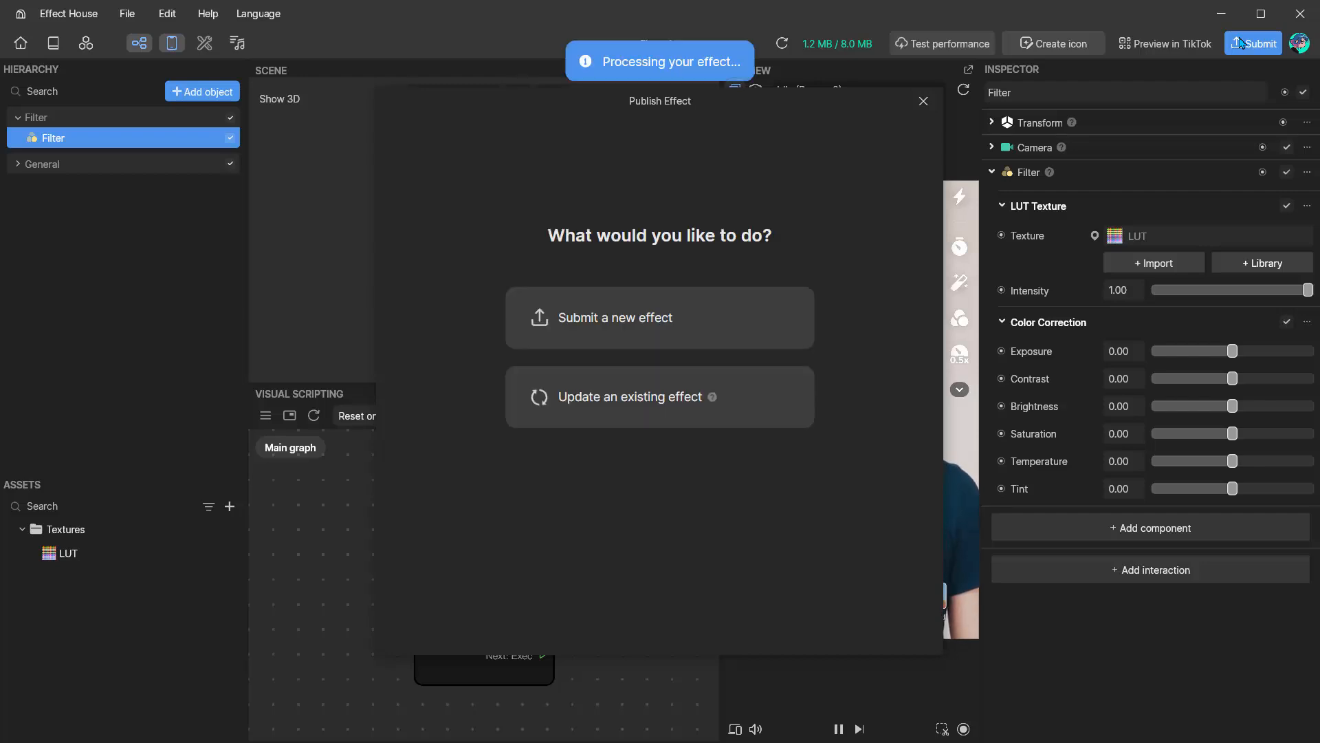
{"action": "left_click", "coordinate": [603, 329]}
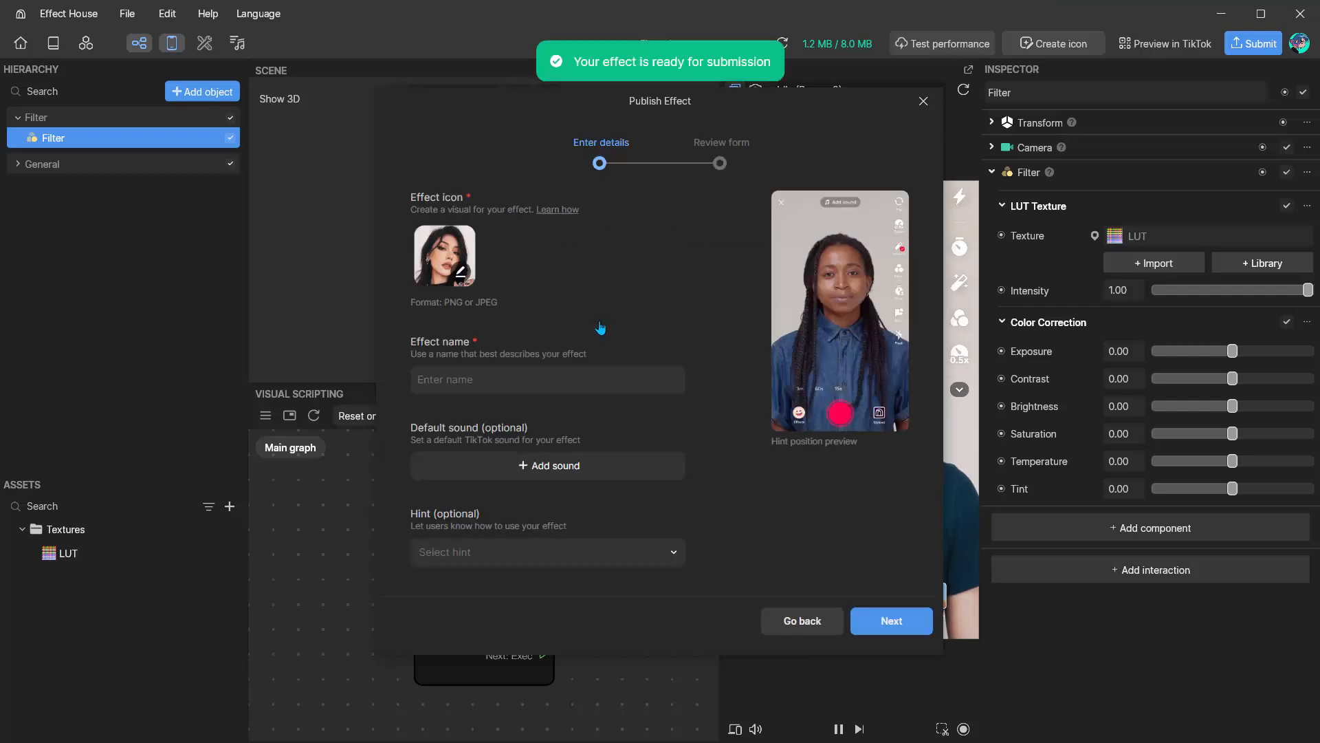
{"action": "left_click", "coordinate": [464, 380]}
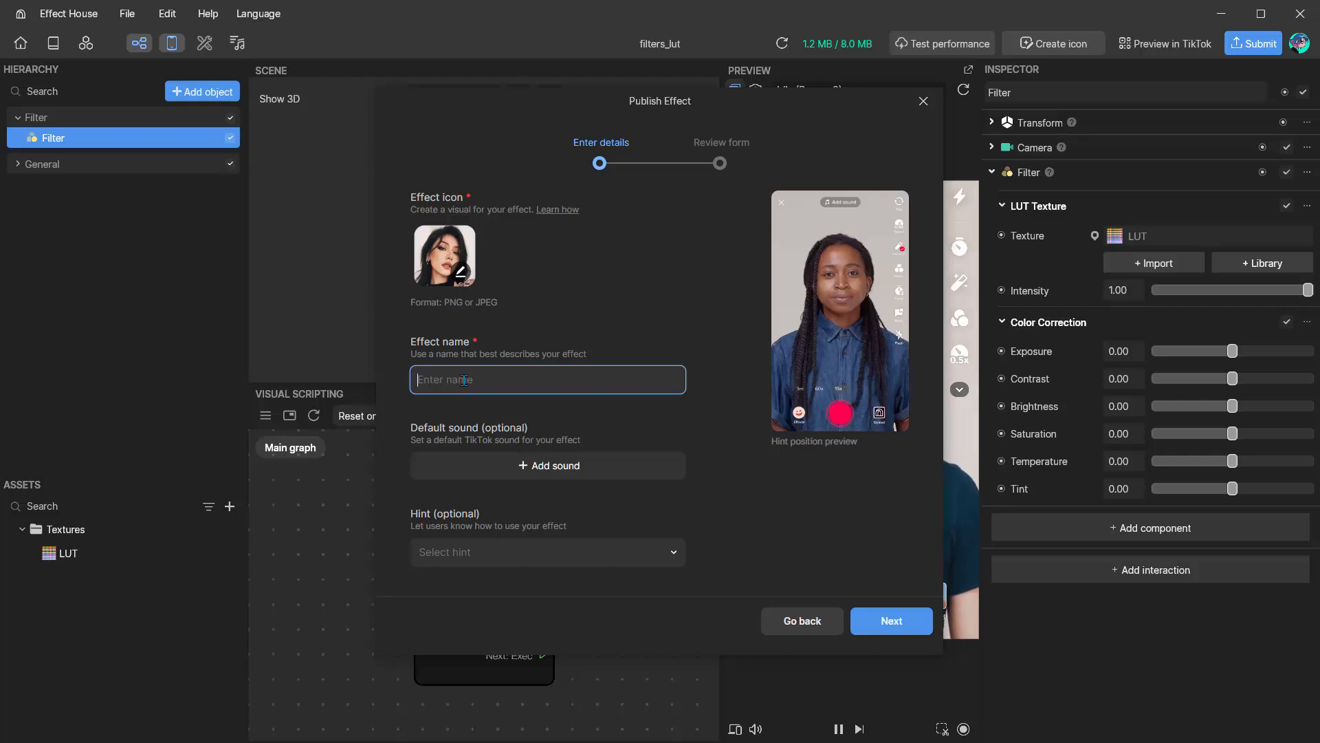
{"action": "type", "text": "Cool"}
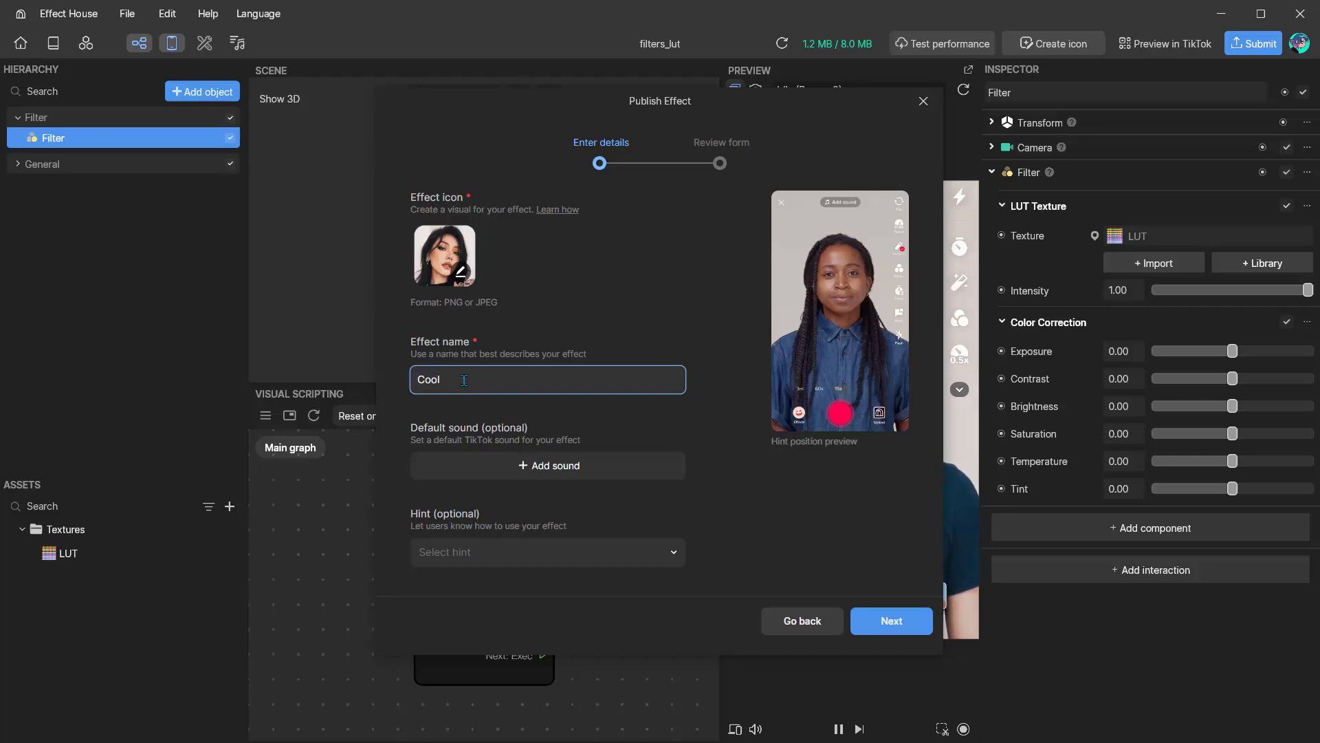
{"action": "type", "text": " L"}
{"action": "left_click", "coordinate": [464, 377]}
{"action": "key", "text": "BackSpace"}
{"action": "key", "text": "BackSpace"}
{"action": "key", "text": "BackSpace"}
{"action": "key", "text": "BackSpace"}
{"action": "key", "text": "BackSpace"}
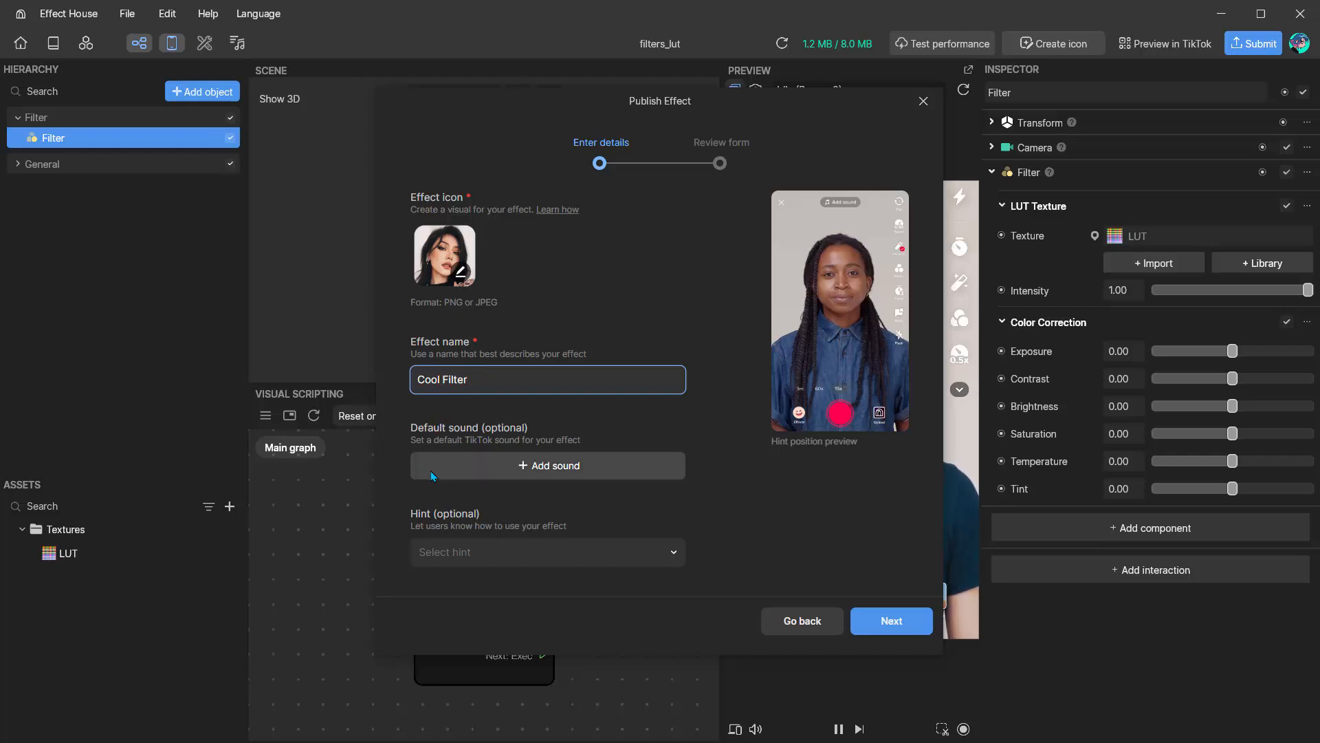
- Set the effect's hint to None
{"action": "scroll", "coordinate": [472, 467], "scroll_direction": "down", "scroll_amount": 3}
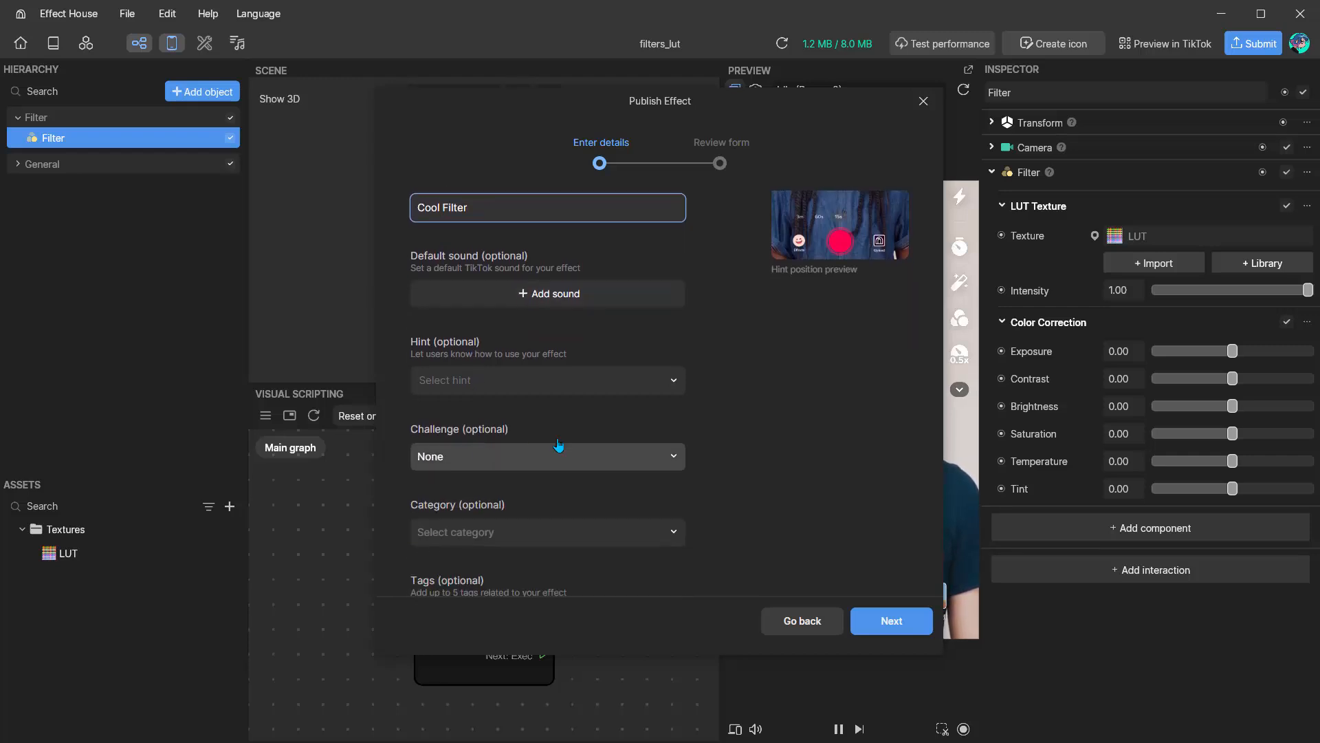
{"action": "left_click", "coordinate": [637, 379]}
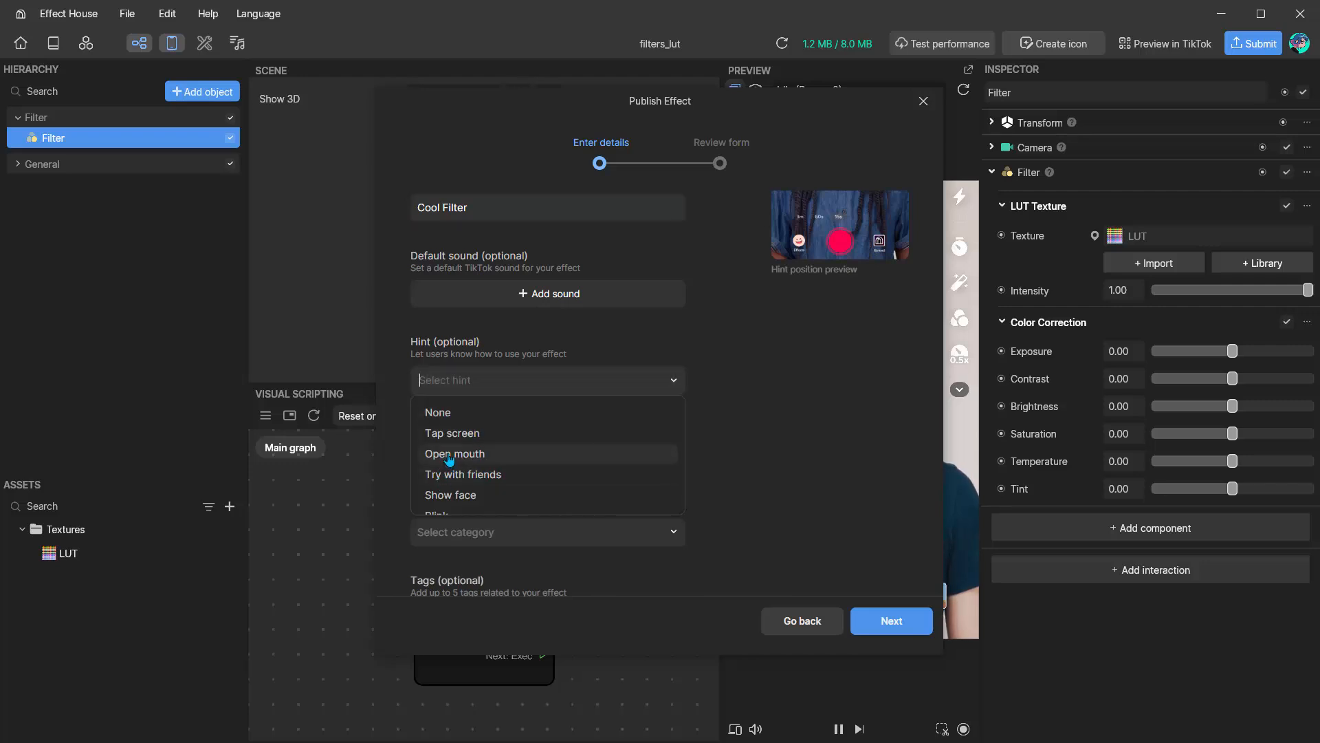
{"action": "scroll", "coordinate": [446, 454], "scroll_direction": "down", "scroll_amount": 3}
{"action": "scroll", "coordinate": [446, 447], "scroll_direction": "up", "scroll_amount": 3}
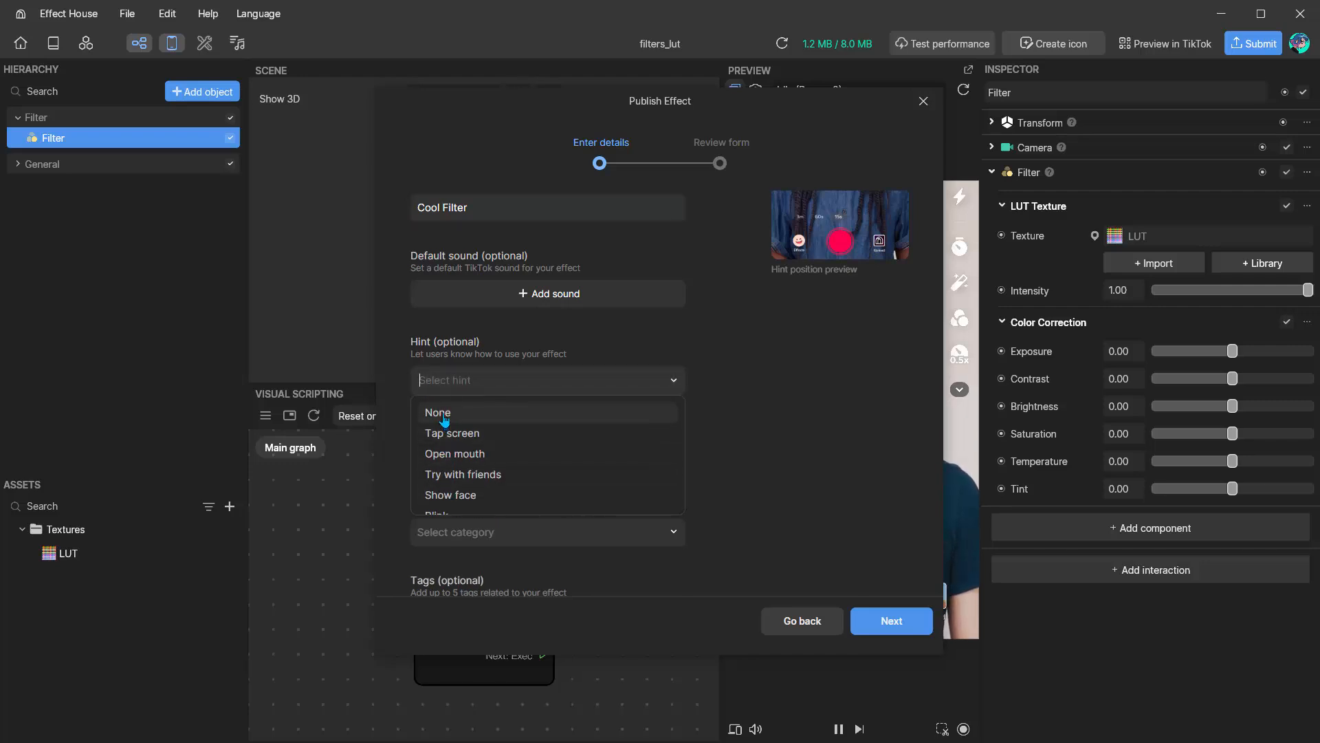
{"action": "left_click", "coordinate": [444, 414]}
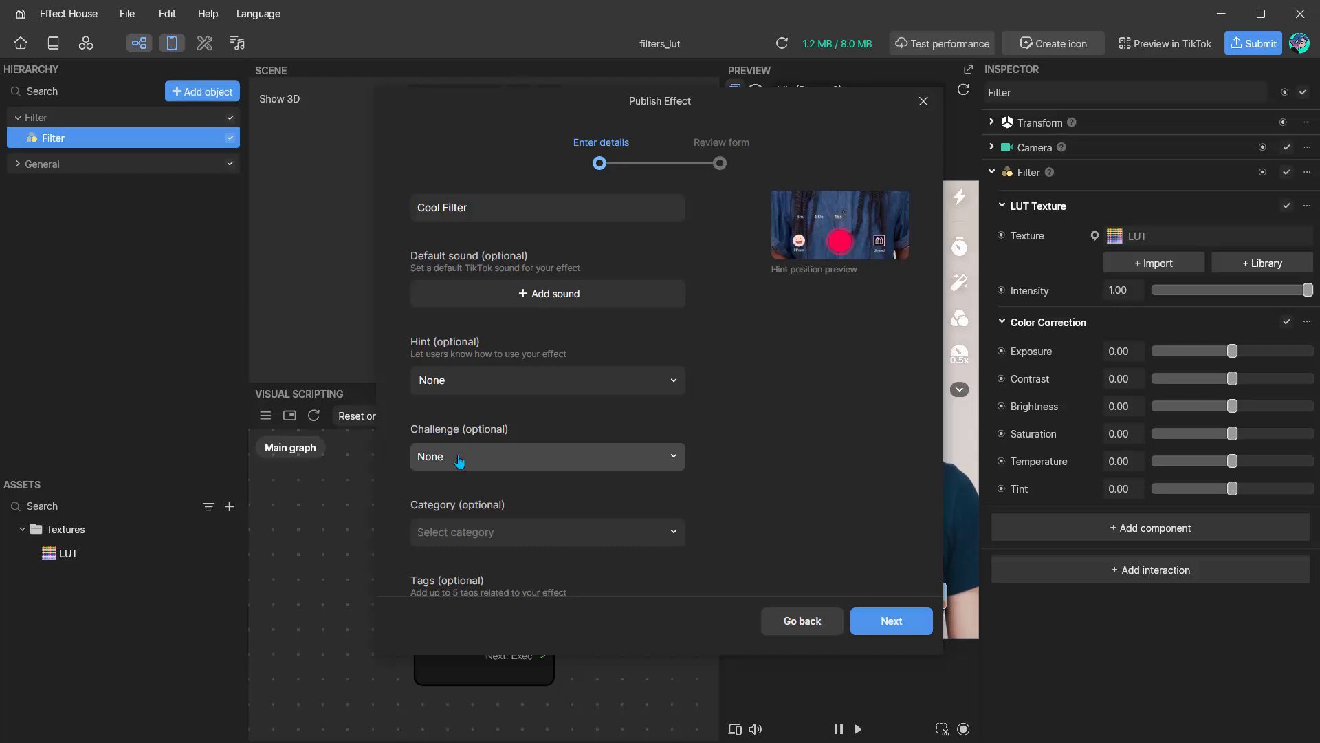
- Change the effect's hint to Show face
{"action": "scroll", "coordinate": [530, 466], "scroll_direction": "down", "scroll_amount": 2}
{"action": "scroll", "coordinate": [531, 440], "scroll_direction": "up", "scroll_amount": 5}
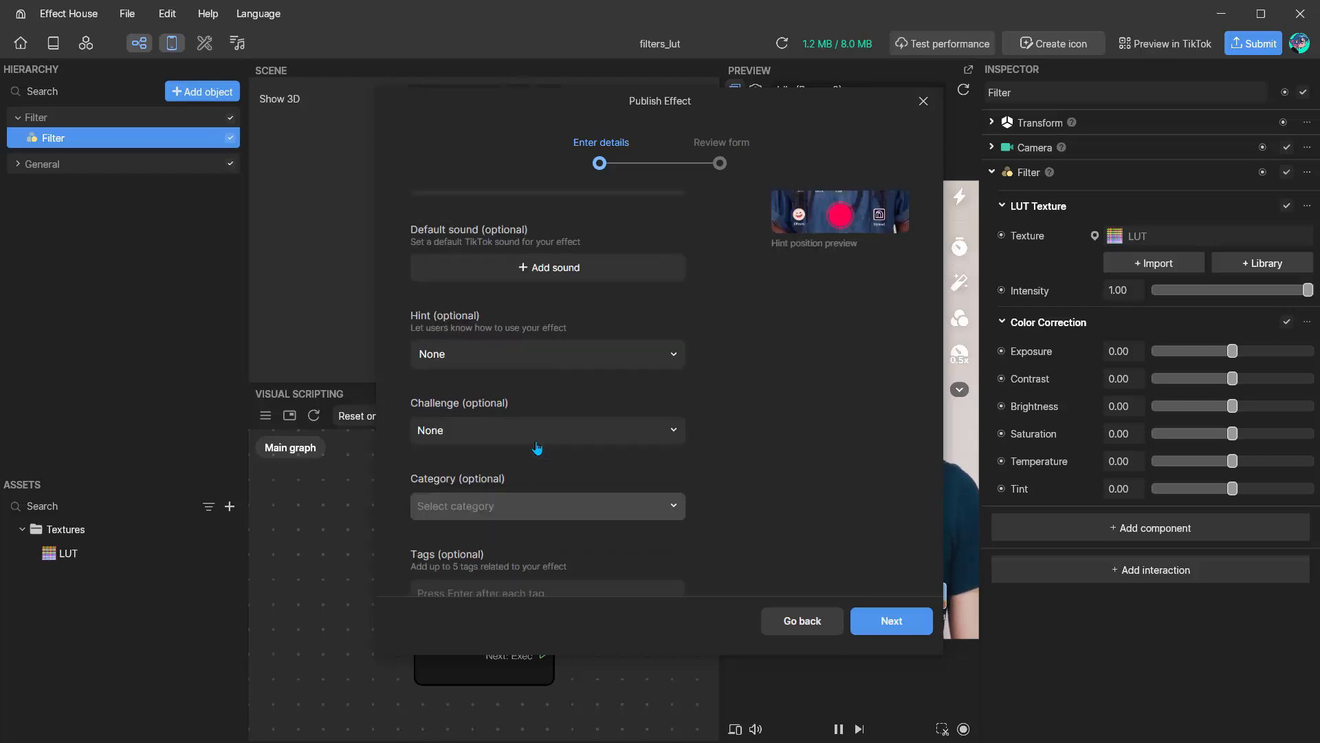
{"action": "scroll", "coordinate": [536, 448], "scroll_direction": "down", "scroll_amount": 1}
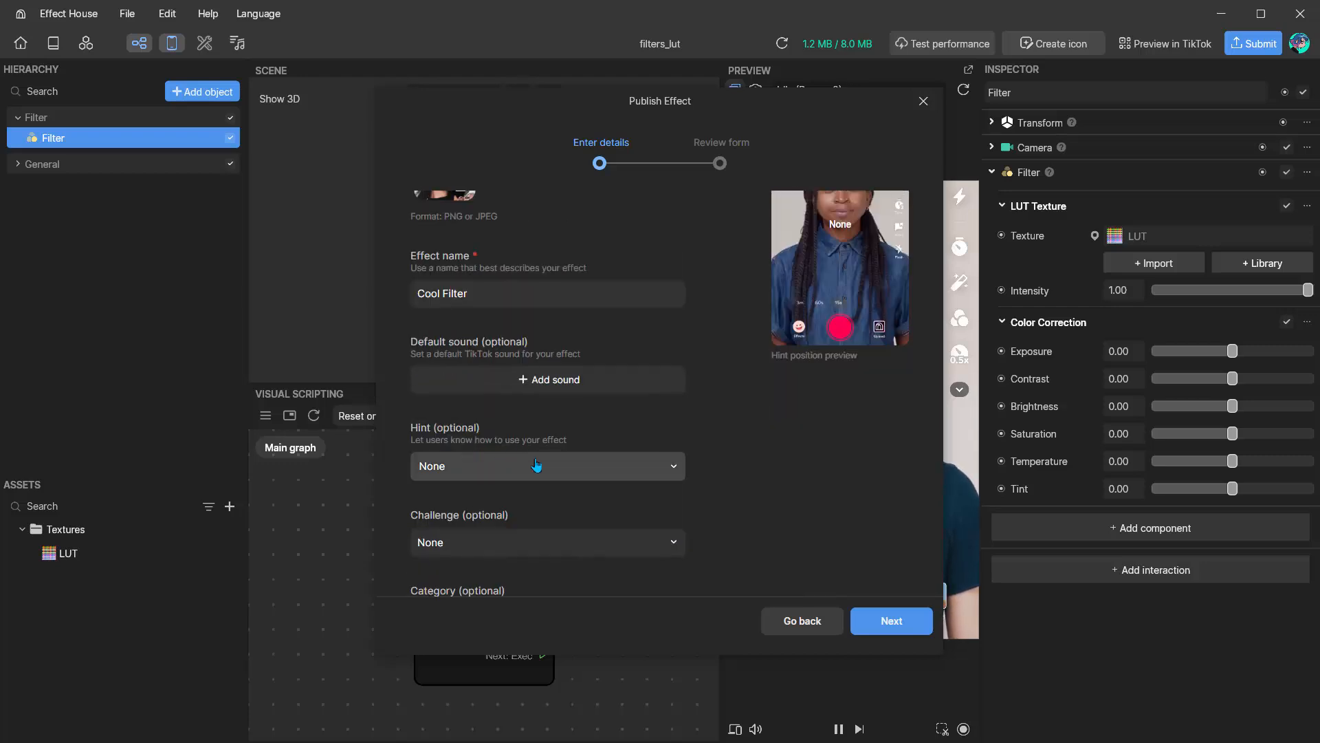
{"action": "left_click", "coordinate": [665, 465]}
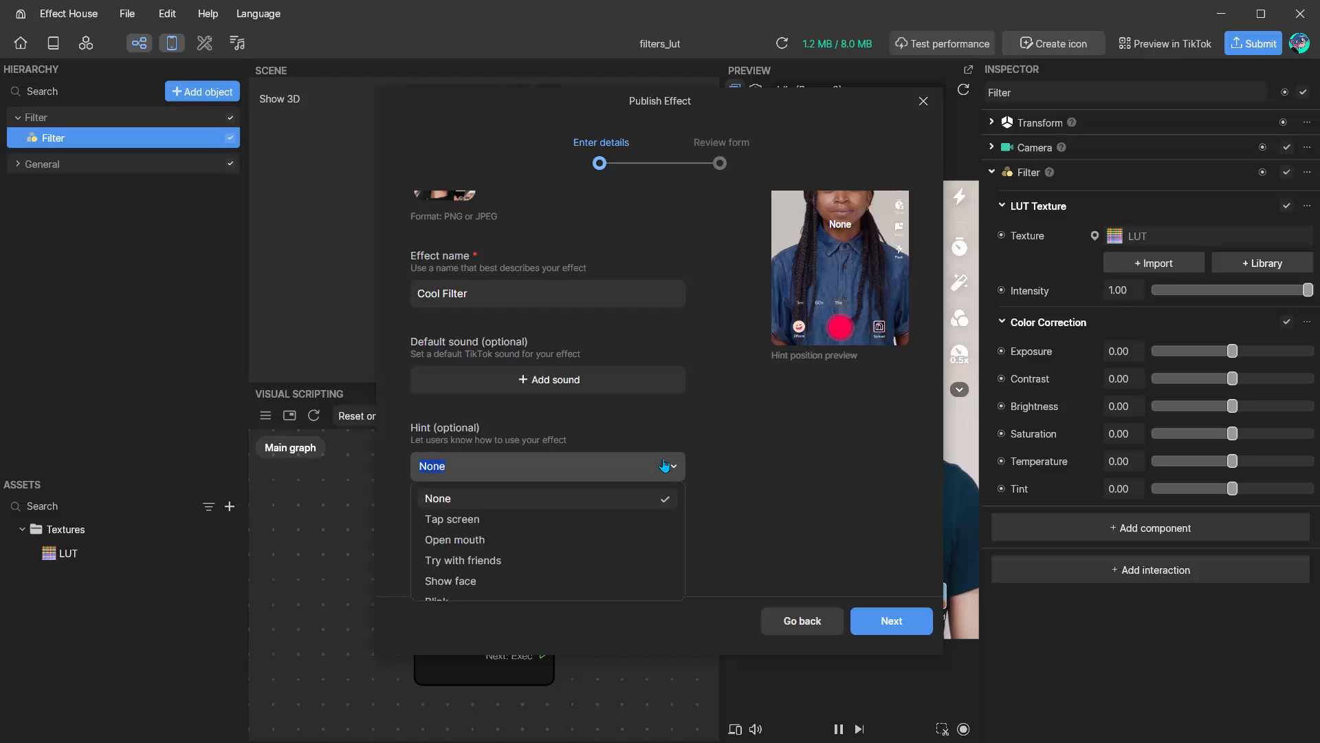
{"action": "left_click", "coordinate": [459, 581]}
- Set the effect's category to Beauty
{"action": "scroll", "coordinate": [510, 483], "scroll_direction": "down", "scroll_amount": 2}
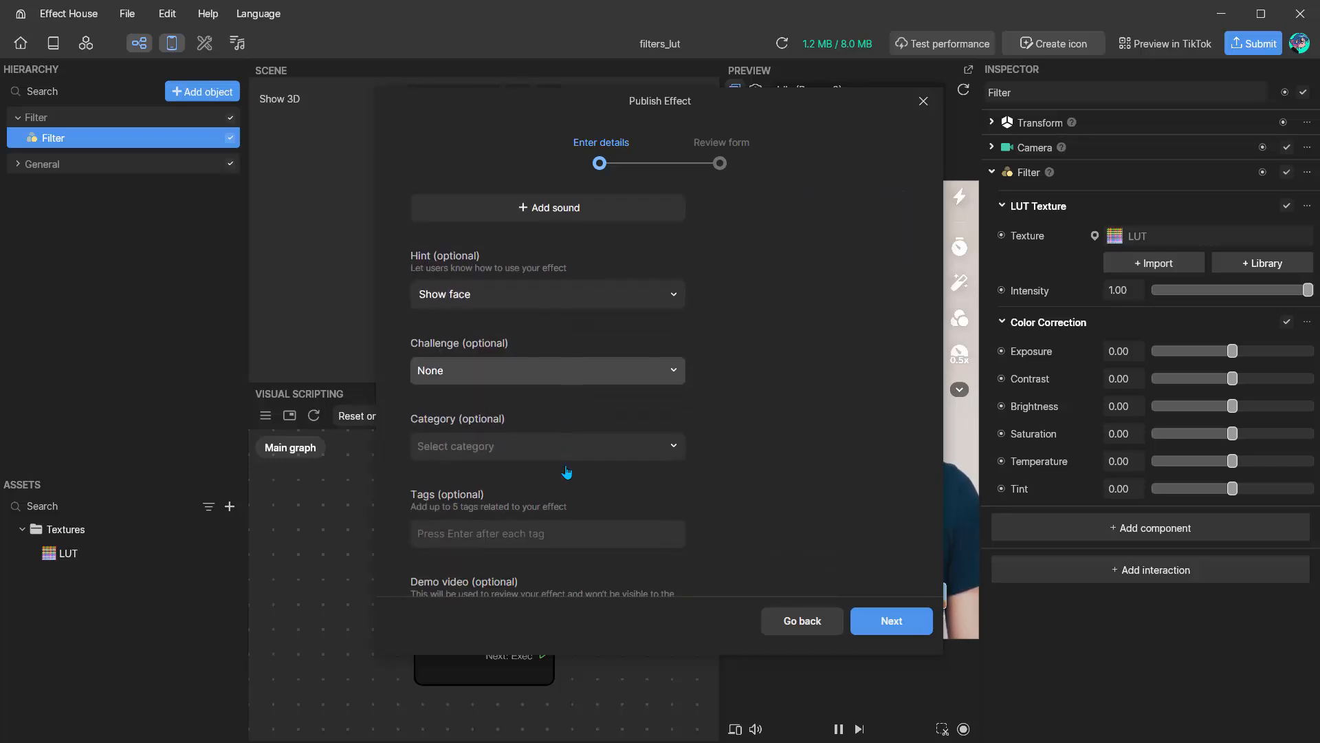
{"action": "left_click", "coordinate": [654, 453]}
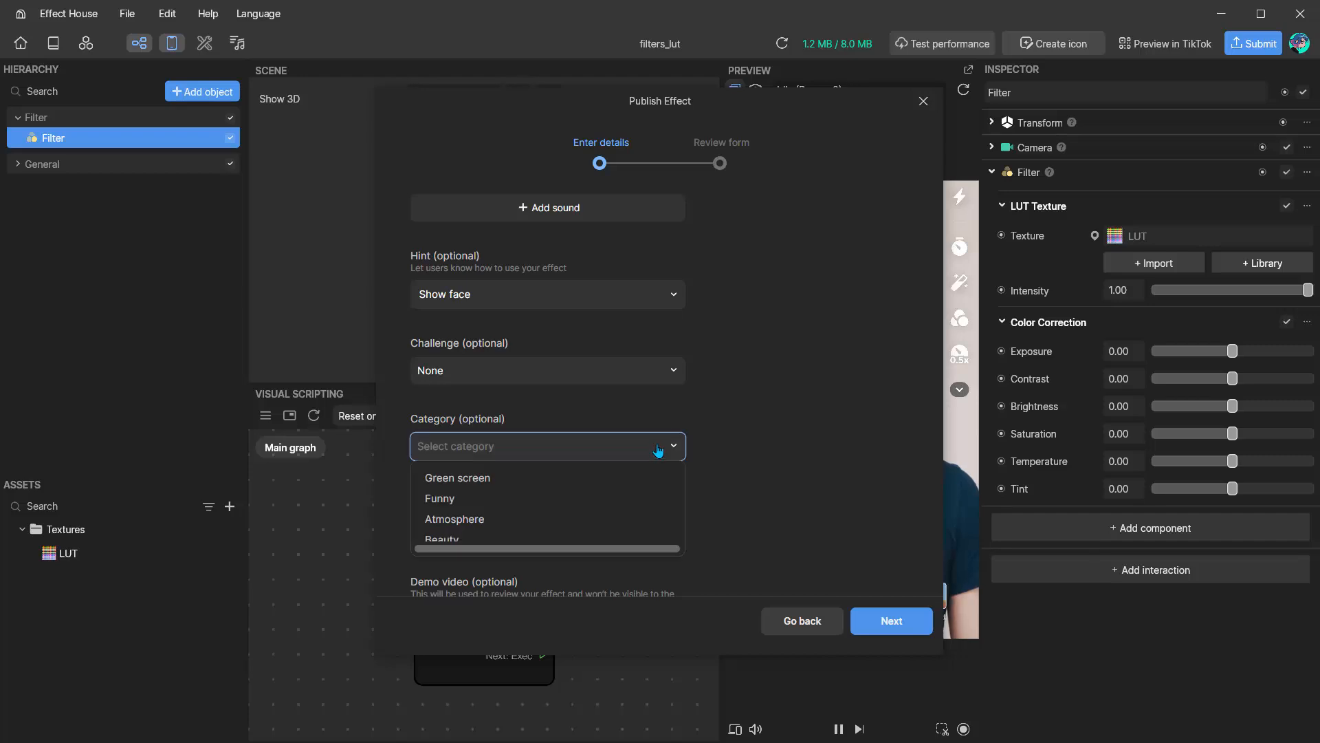
{"action": "scroll", "coordinate": [447, 505], "scroll_direction": "up", "scroll_amount": 2}
{"action": "scroll", "coordinate": [440, 485], "scroll_direction": "down", "scroll_amount": 3}
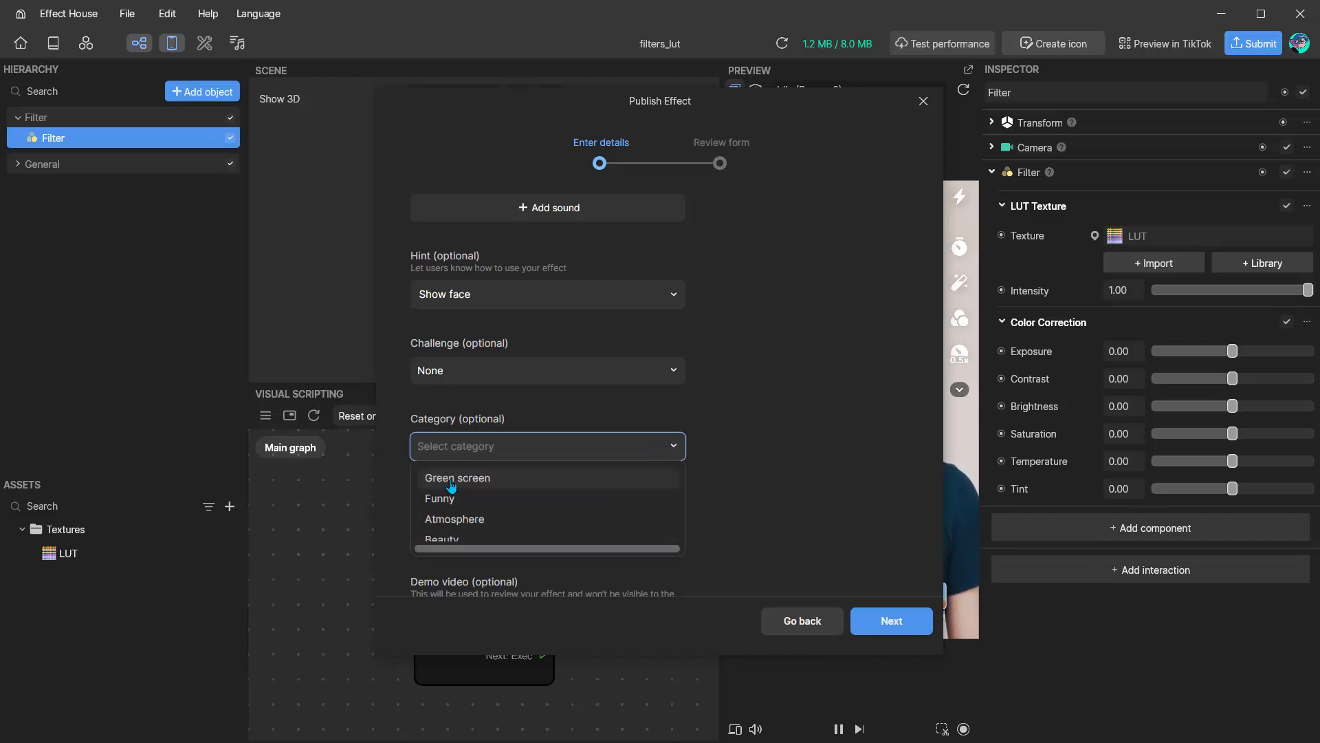
{"action": "left_click", "coordinate": [443, 537]}
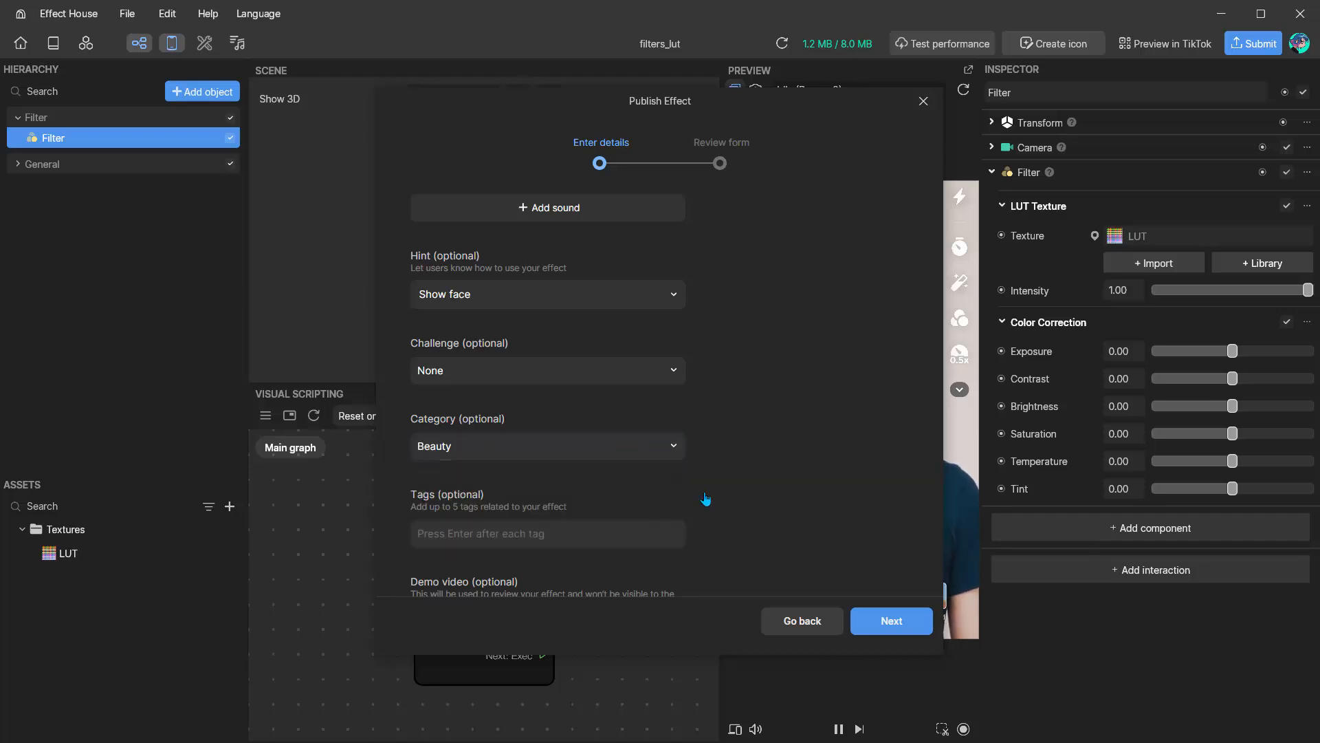
- Add the tags lut, filter and beauty to the effect
{"action": "scroll", "coordinate": [707, 501], "scroll_direction": "down", "scroll_amount": 1}
{"action": "left_click", "coordinate": [457, 447]}
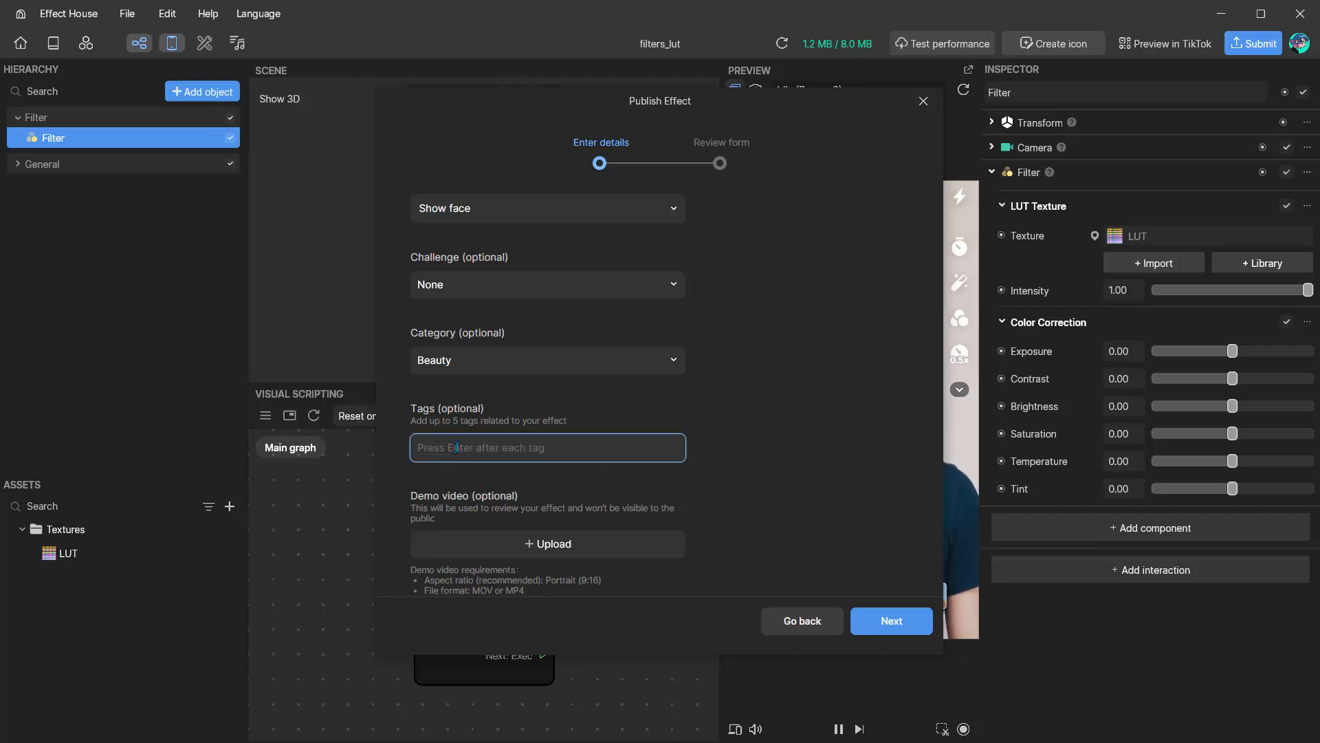
{"action": "type", "text": "l"}
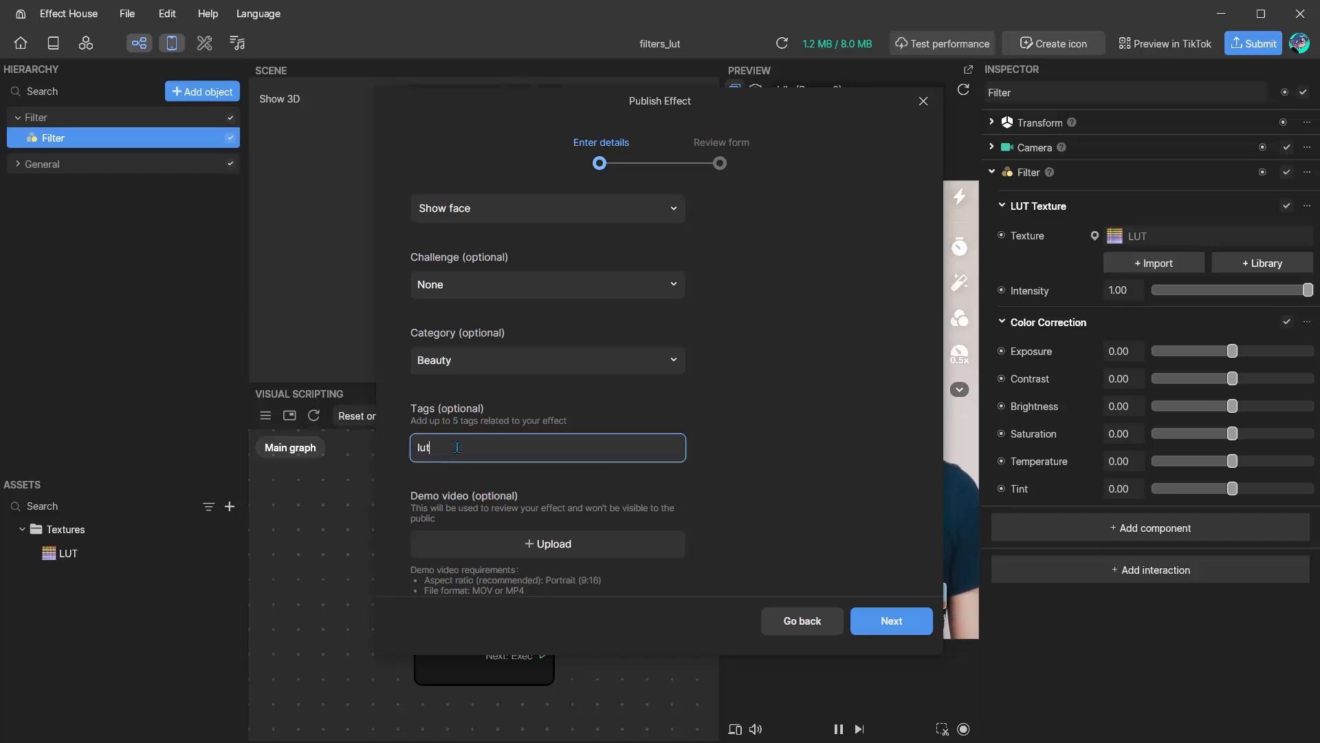
{"action": "type", "text": "ut"}
{"action": "key", "text": "Return"}
{"action": "type", "text": "filter"}
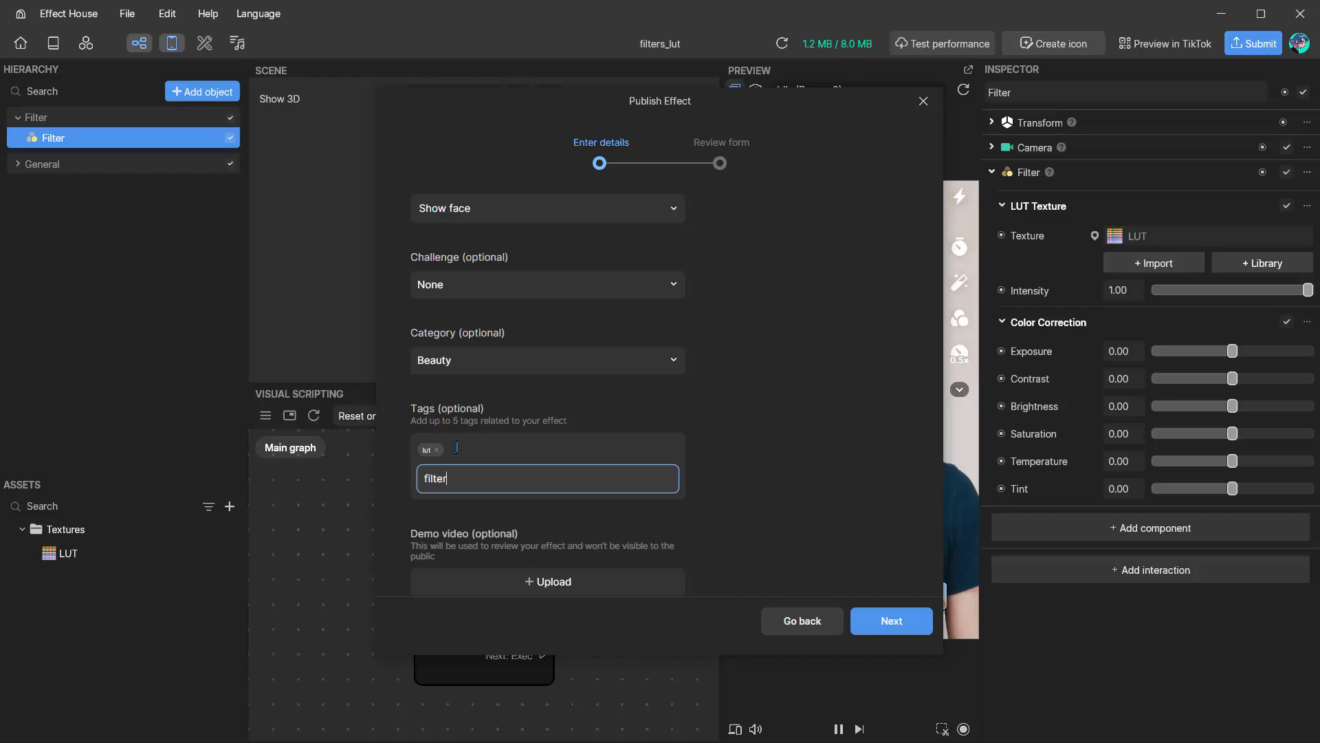
{"action": "key", "text": "Return"}
{"action": "type", "text": "beauty"}
{"action": "key", "text": "Return"}
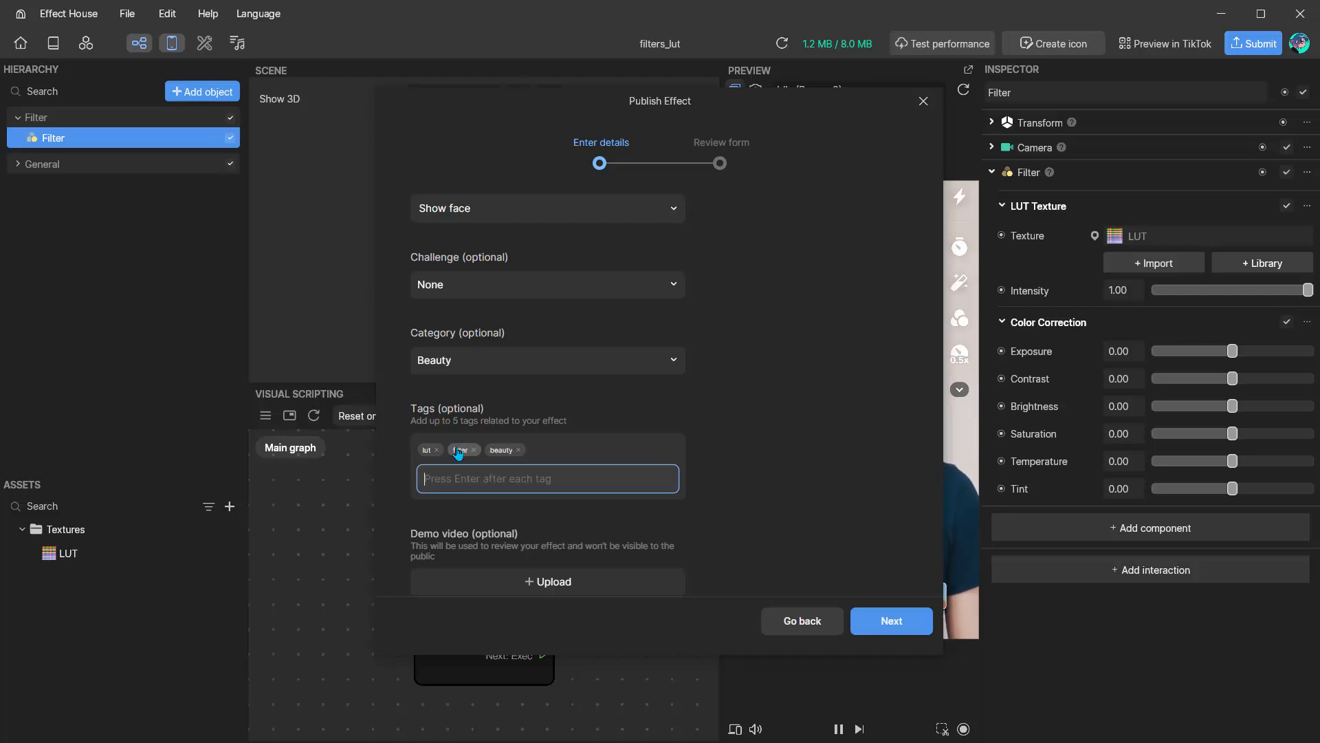
{"action": "left_click", "coordinate": [739, 454]}
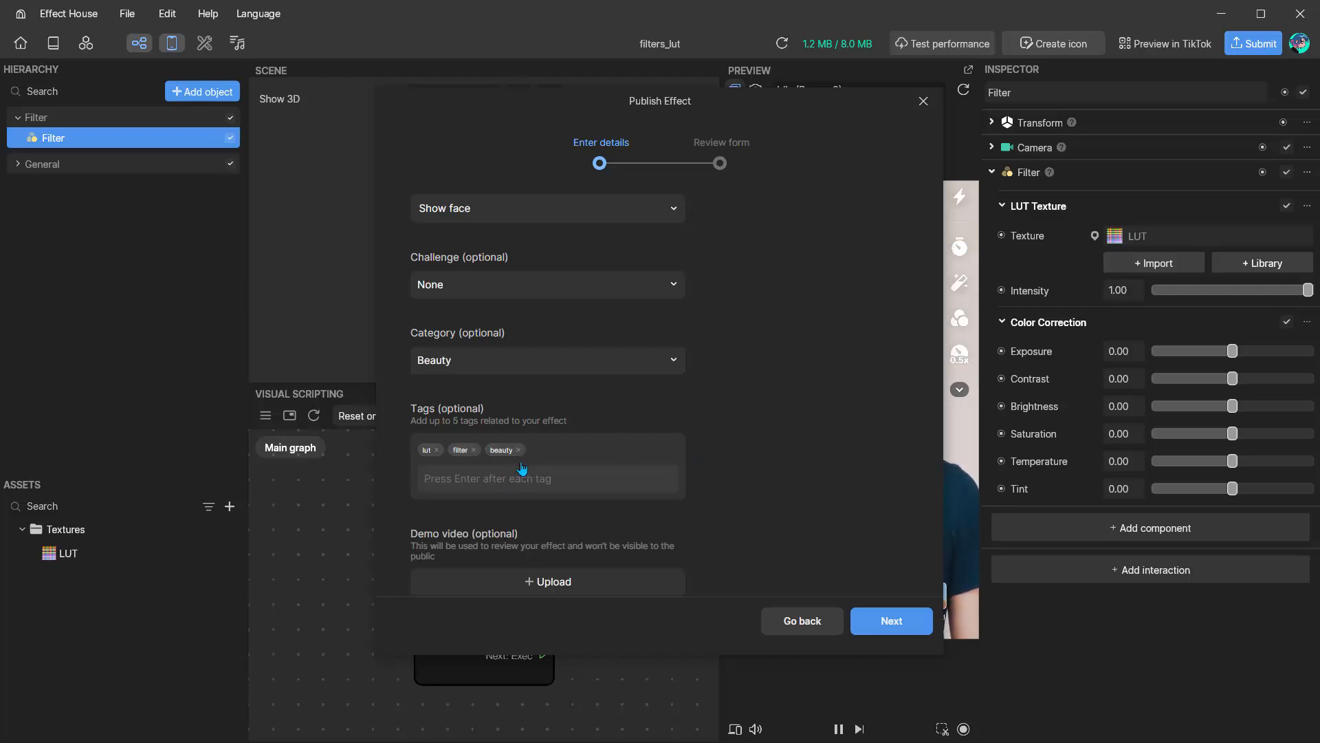
- Proceed to the review form without a demo video, submit the effect for review and close the publishing dialog
{"action": "scroll", "coordinate": [522, 475], "scroll_direction": "down", "scroll_amount": 3}
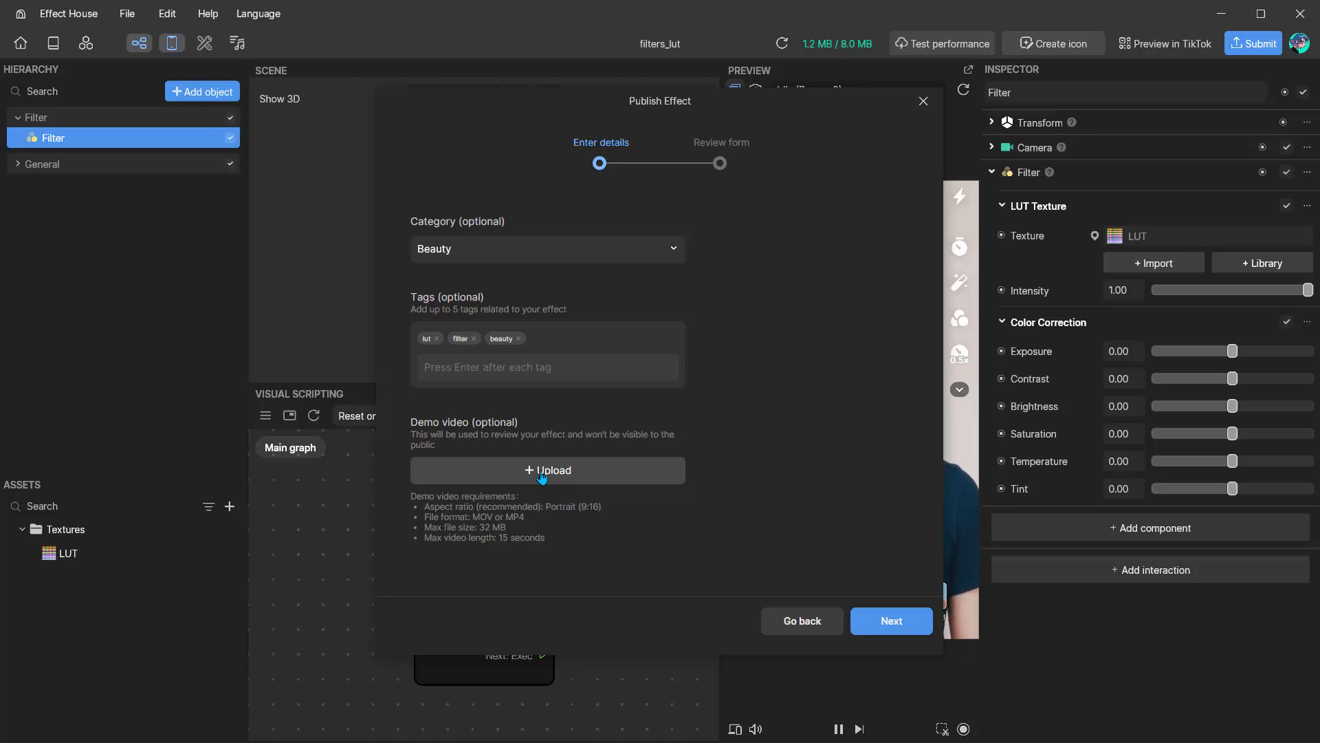
{"action": "left_click", "coordinate": [863, 622]}
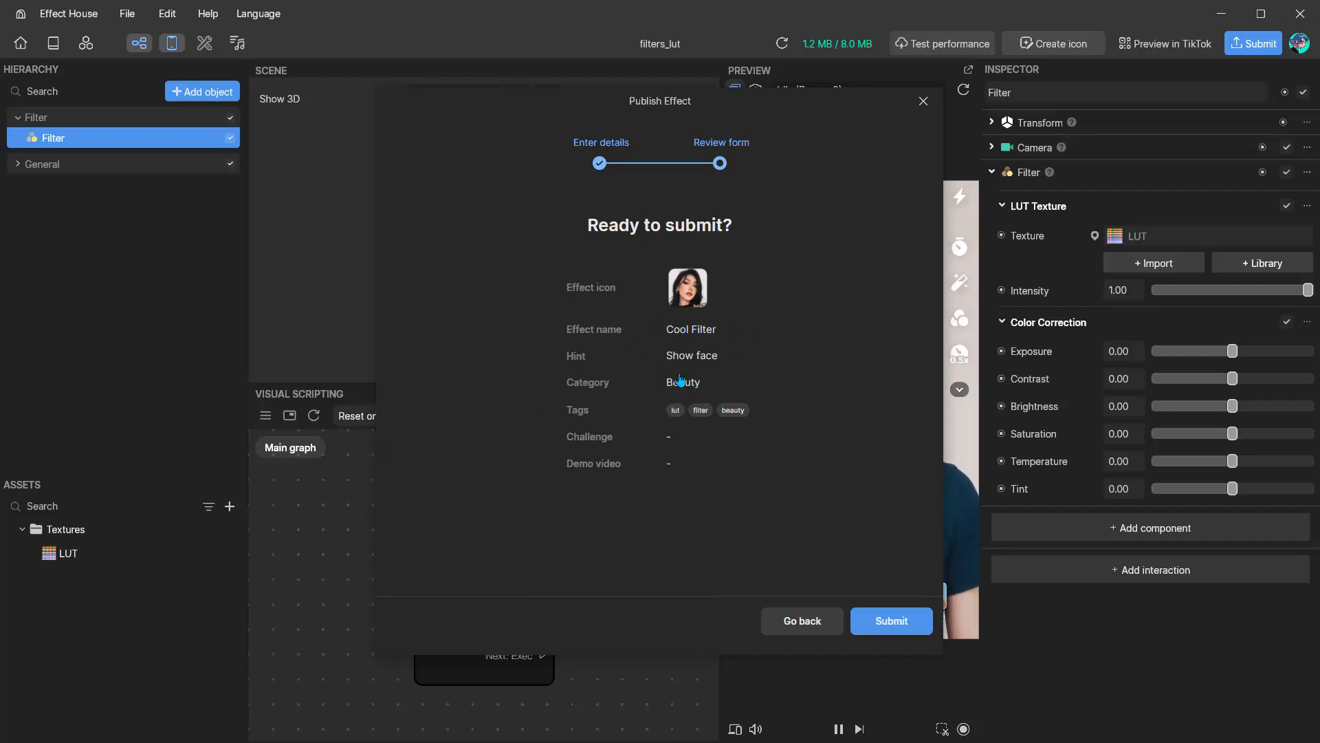
{"action": "left_click", "coordinate": [883, 622]}
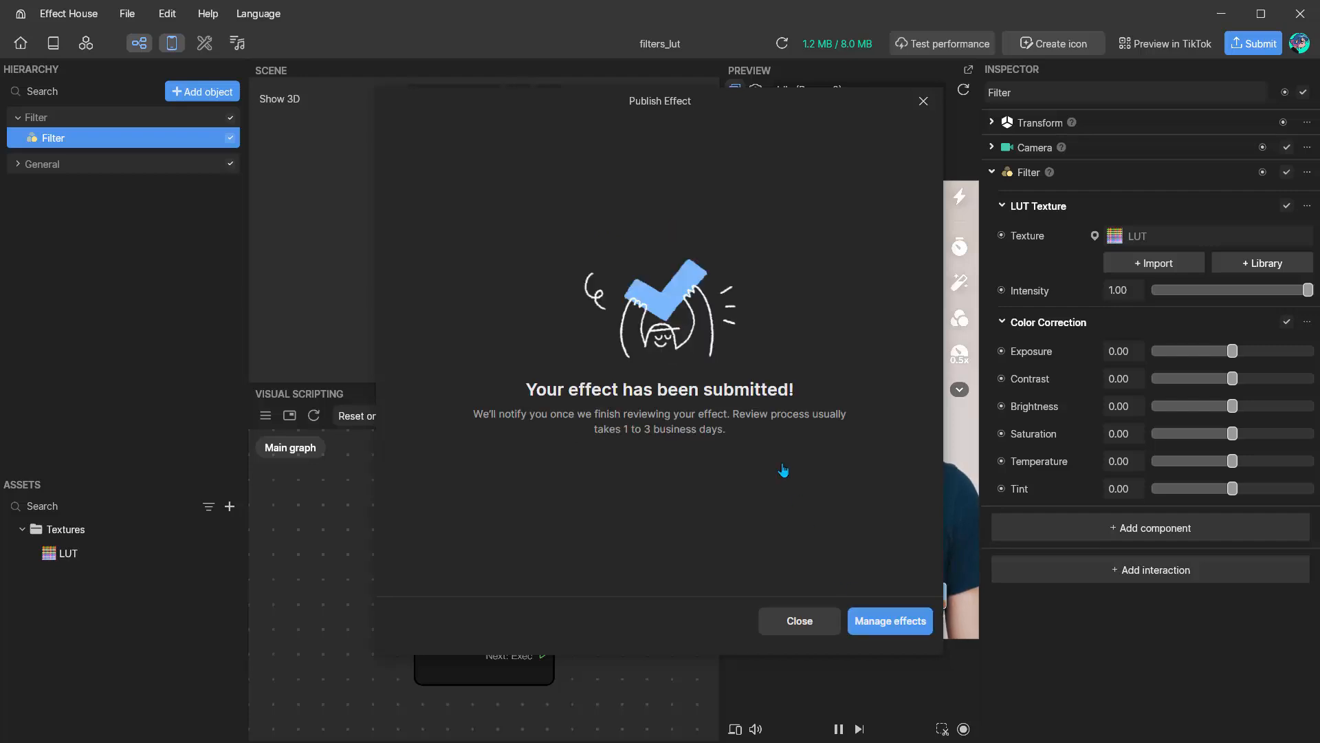
{"action": "left_click", "coordinate": [800, 621]}
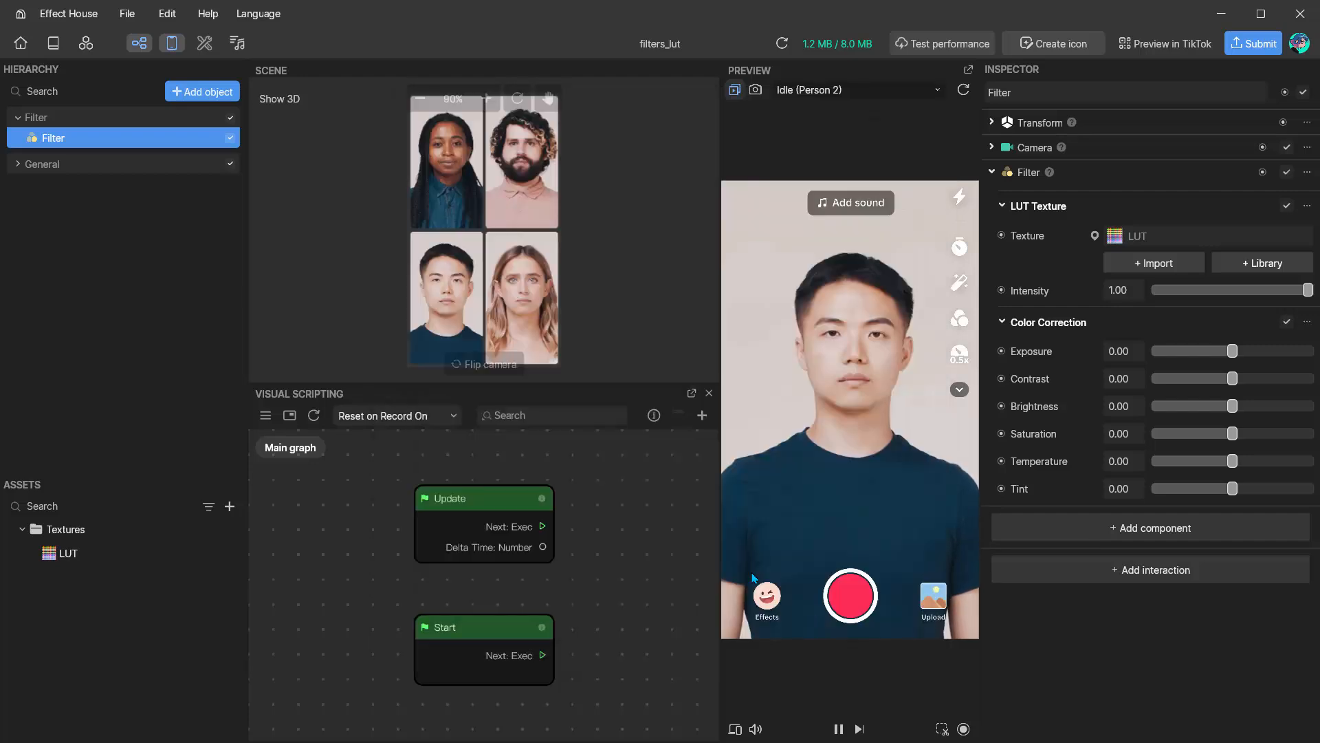